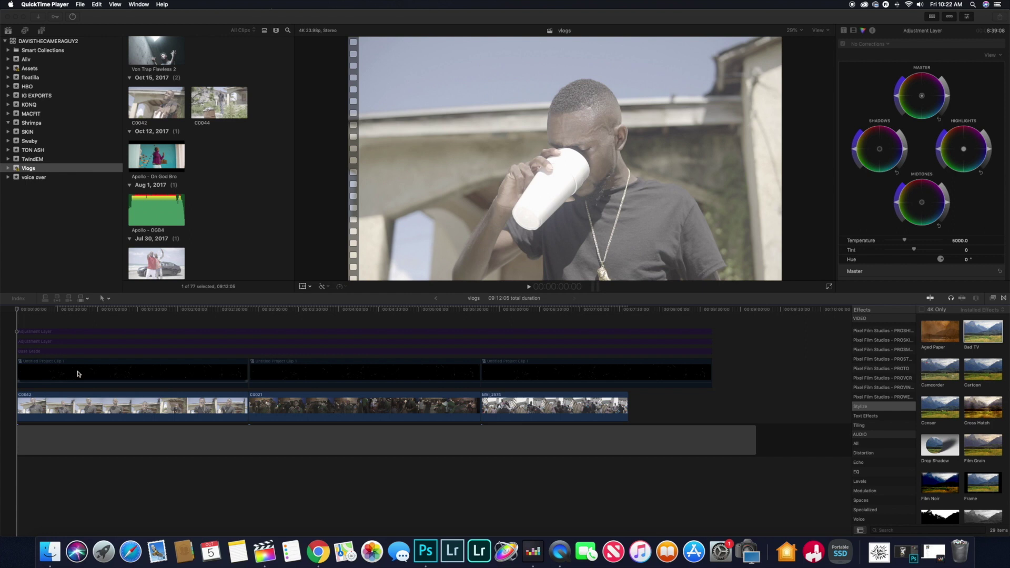
- Bring the Final Cut Pro vlogs project in front of QuickTime Player
left_click(264, 379)
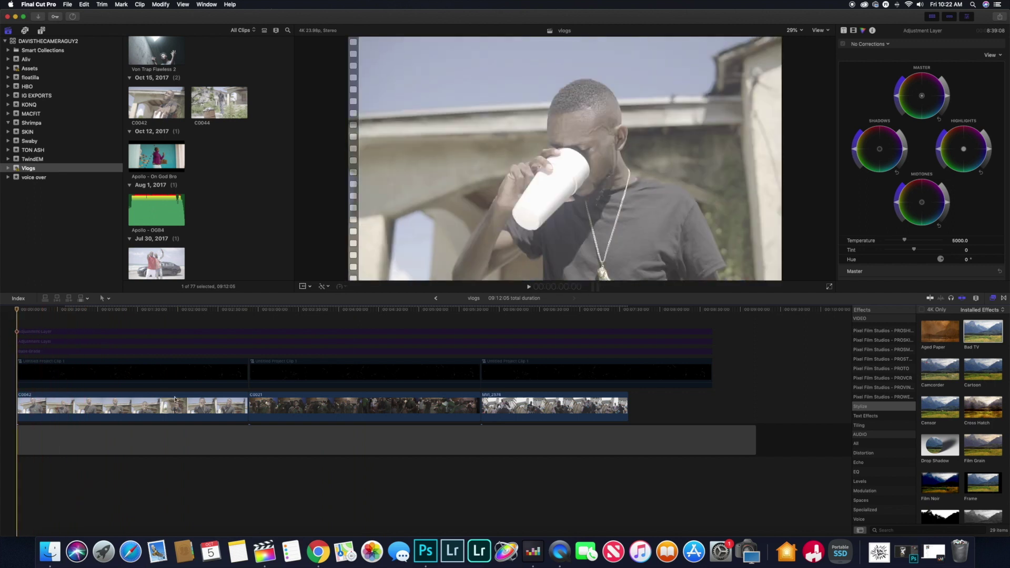
- Place the Color Finale Grades Base Grade title at the timeline start and stretch it across the clips
left_click(41, 30)
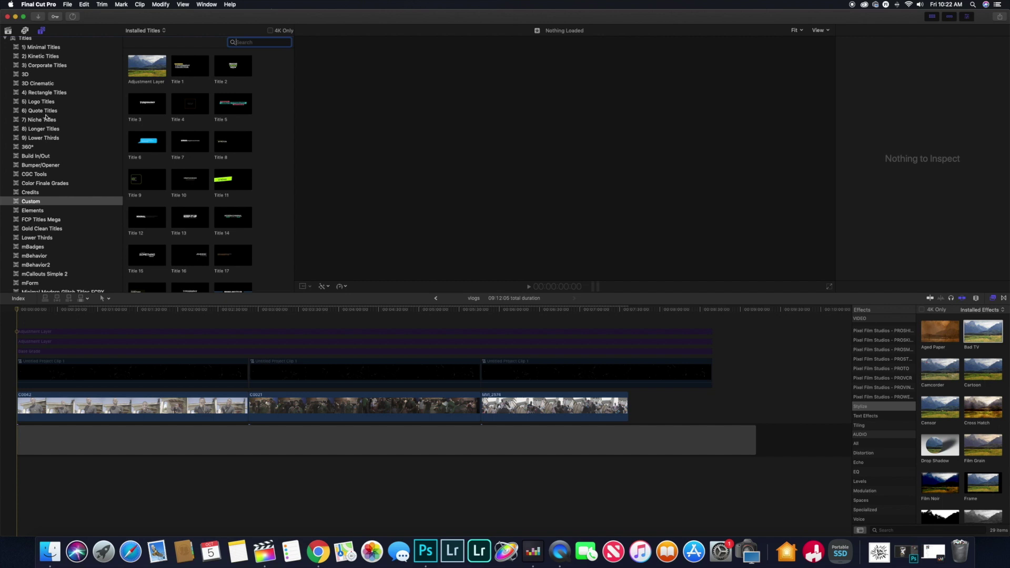
left_click(47, 193)
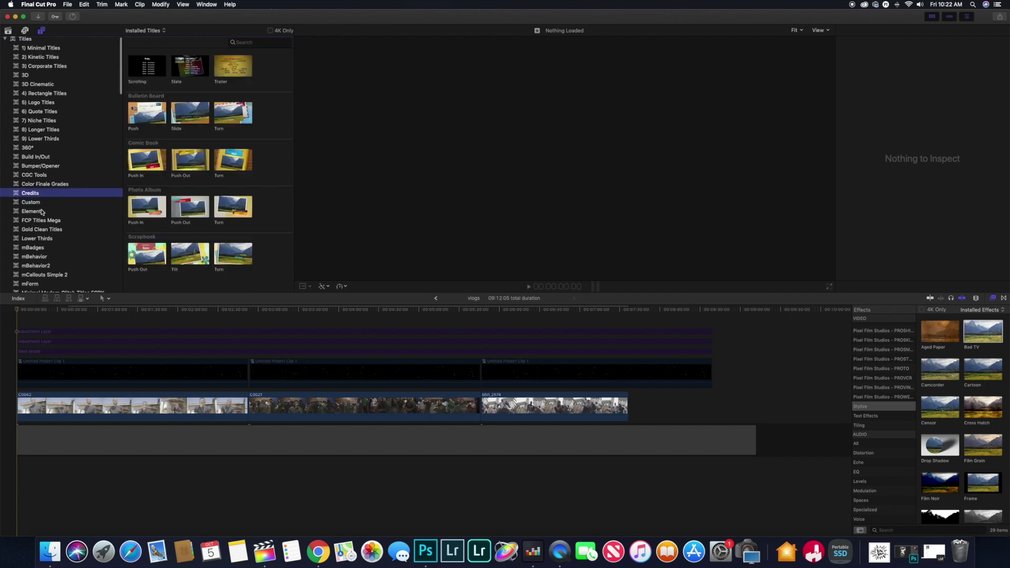
left_click(42, 212)
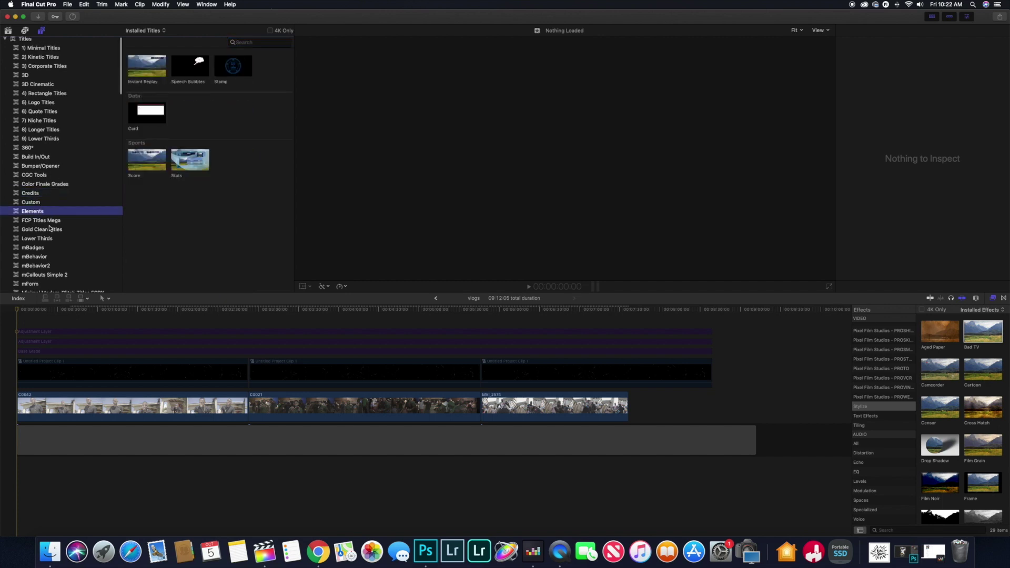
scroll(45, 197, "down", 1)
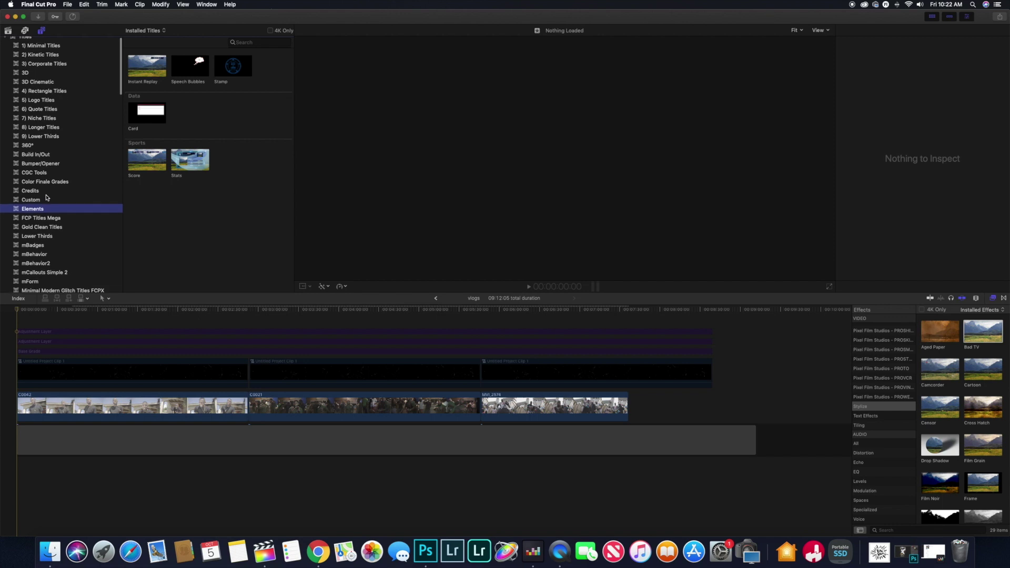
left_click(42, 183)
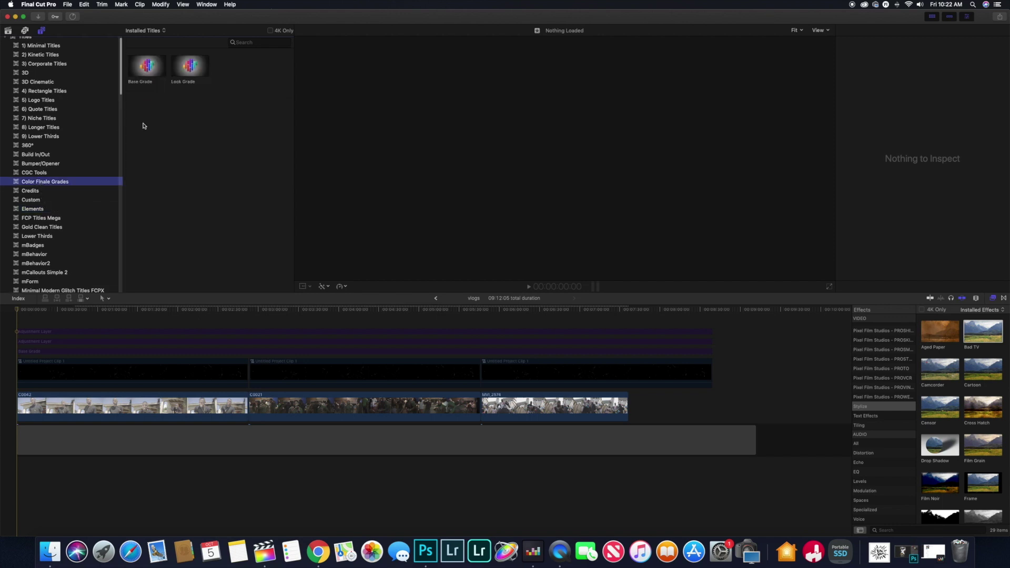
left_click_drag(155, 69, 20, 346)
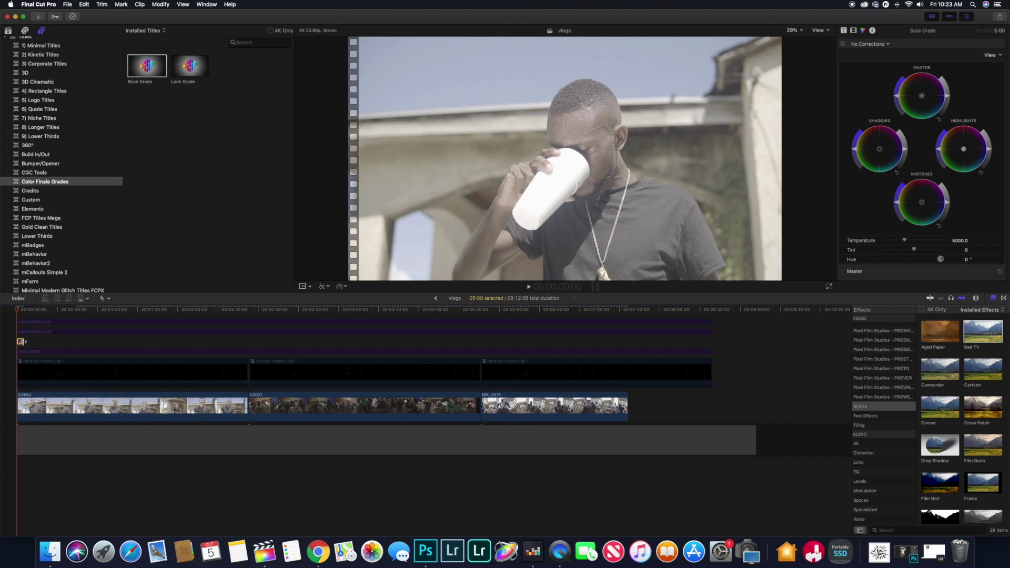
left_click_drag(24, 341, 714, 343)
- Extend Base Grade to the project end and delete the duplicate grade layer
left_click(687, 344)
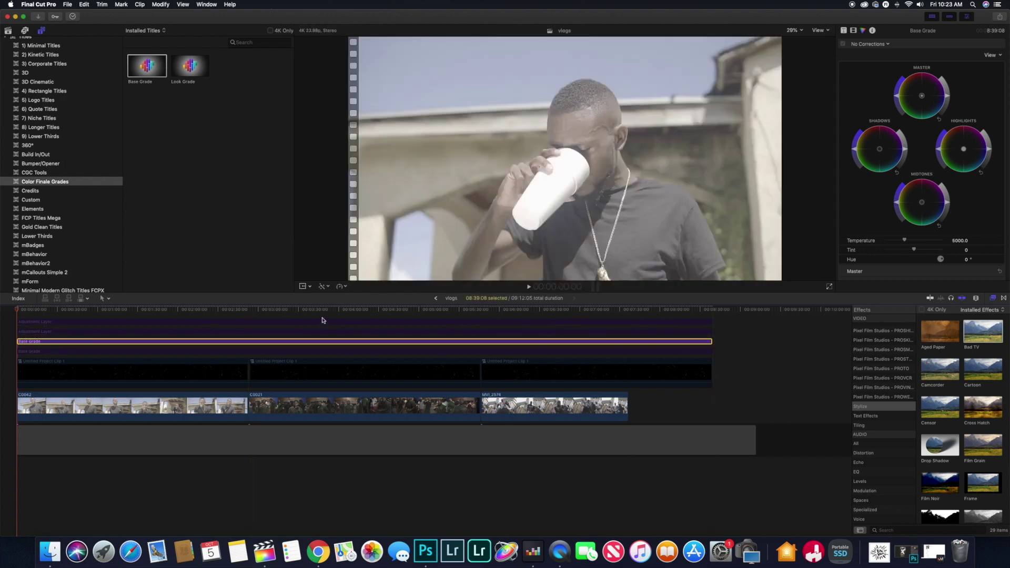
left_click(64, 352)
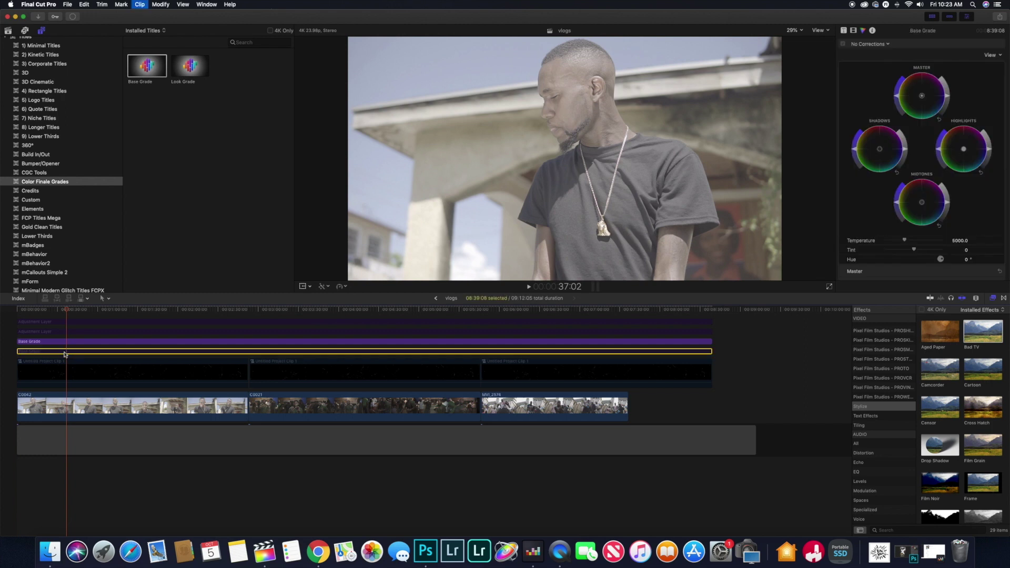
left_click(27, 342)
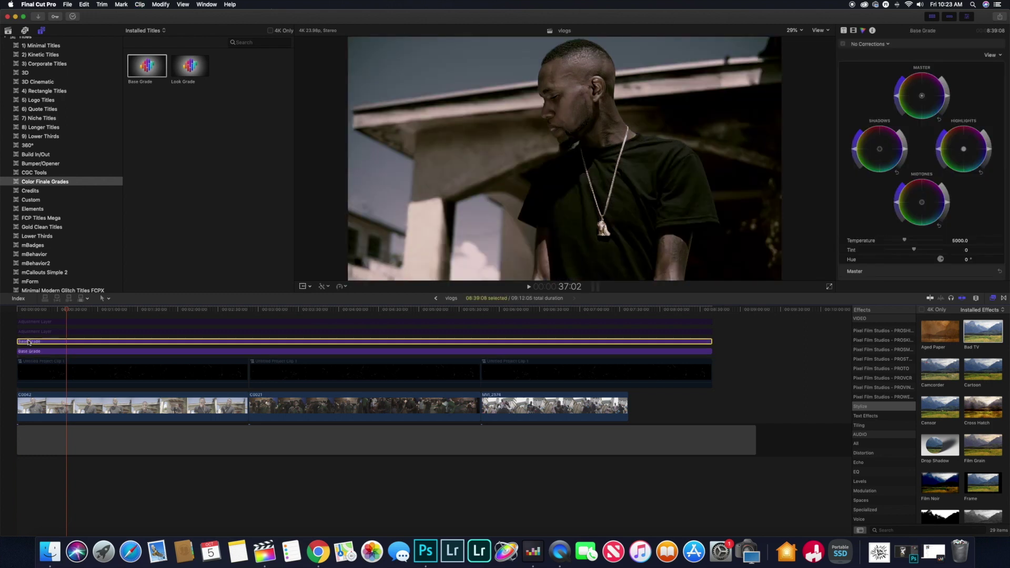
key("Delete")
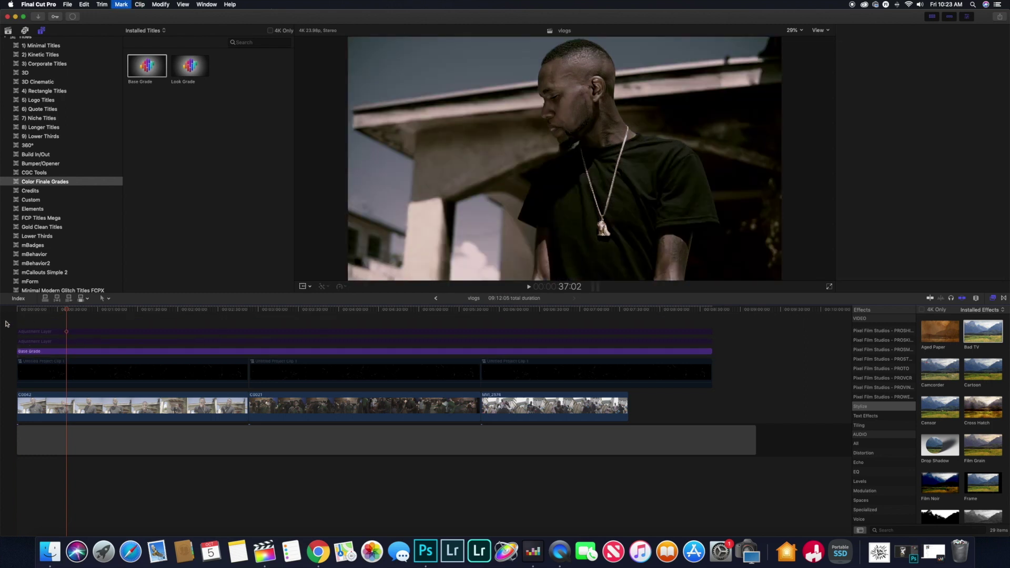
- Preview the grade at several points in the edit, then return to the start
left_click(15, 308)
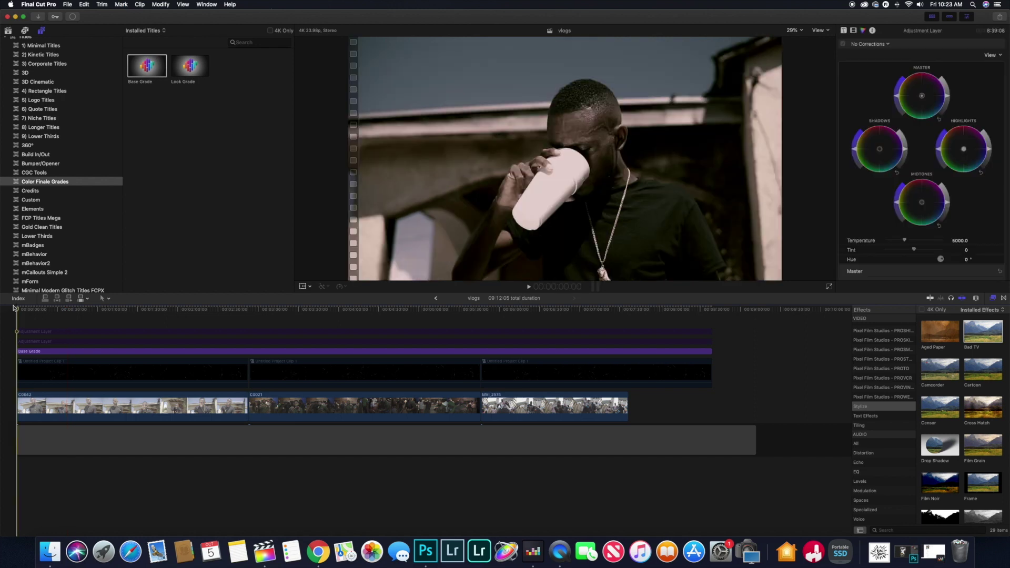
left_click(124, 324)
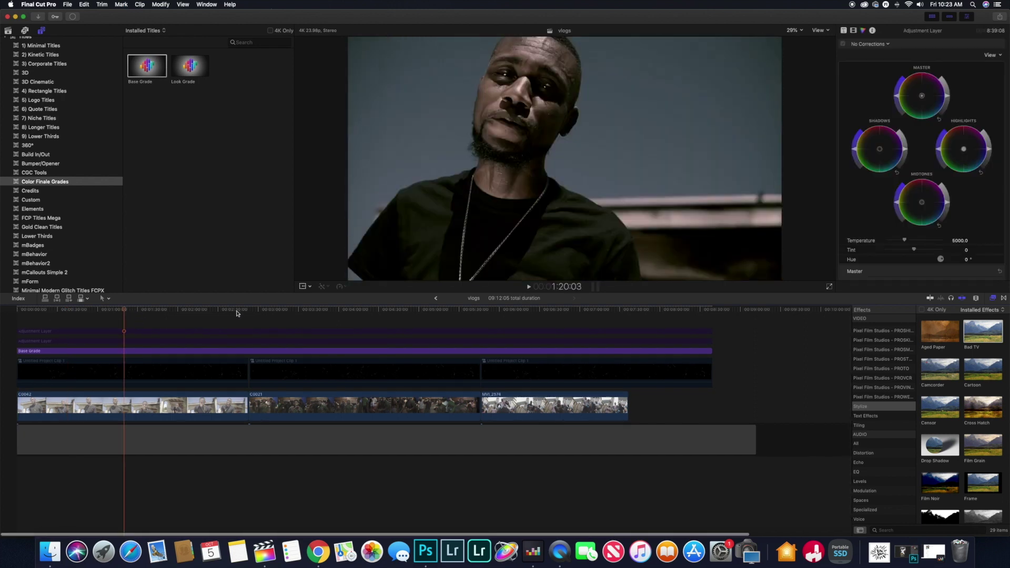
left_click(351, 315)
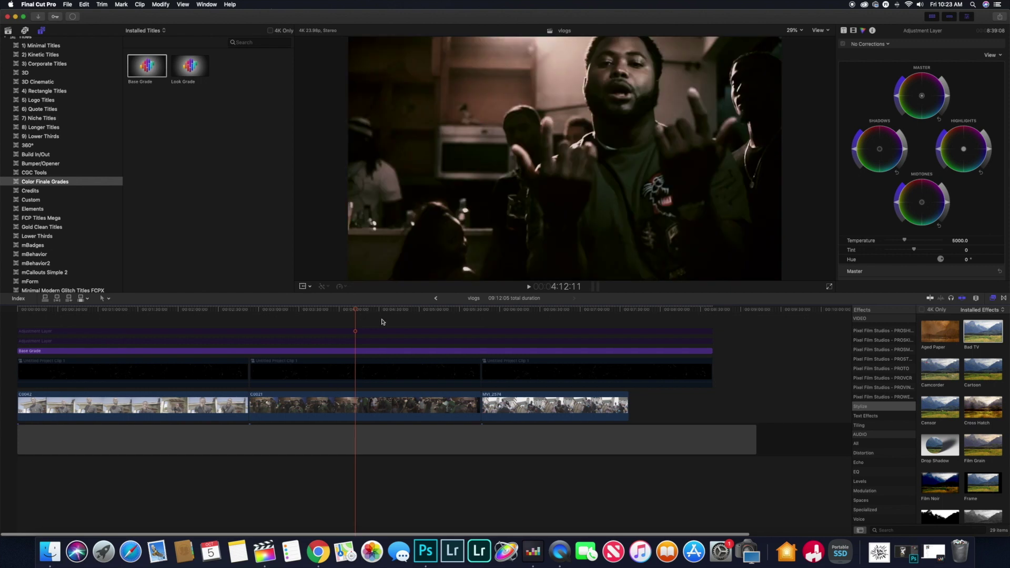
left_click(524, 310)
key("Home")
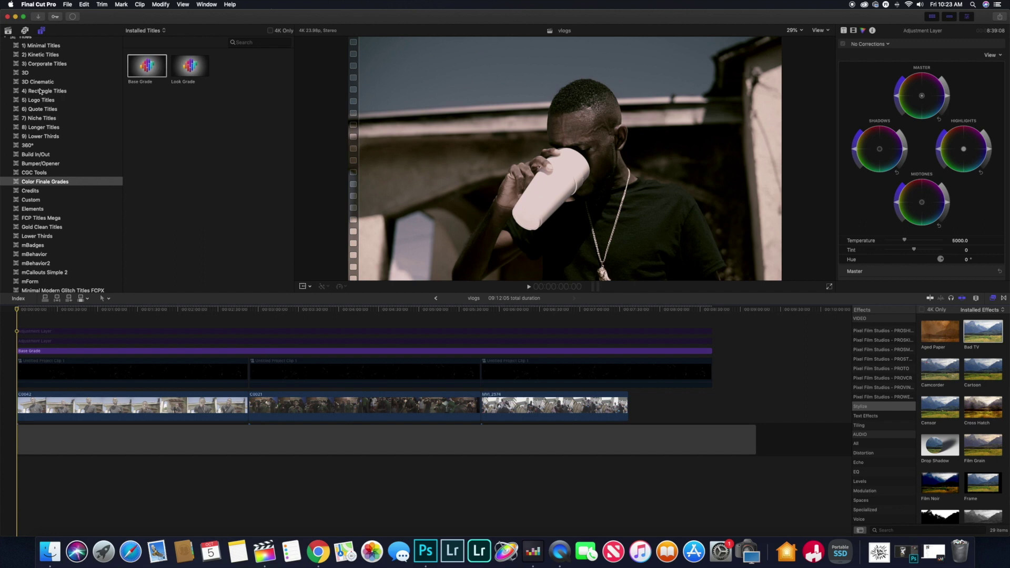
- Add a Custom Adjustment Layer at the timeline start and stretch it across the edit
left_click(41, 200)
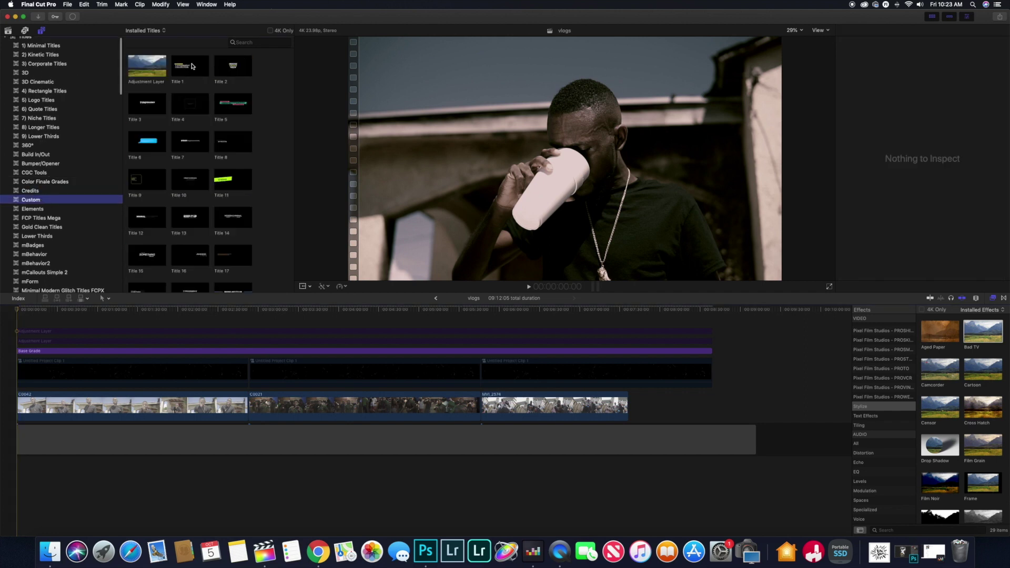
left_click(154, 79)
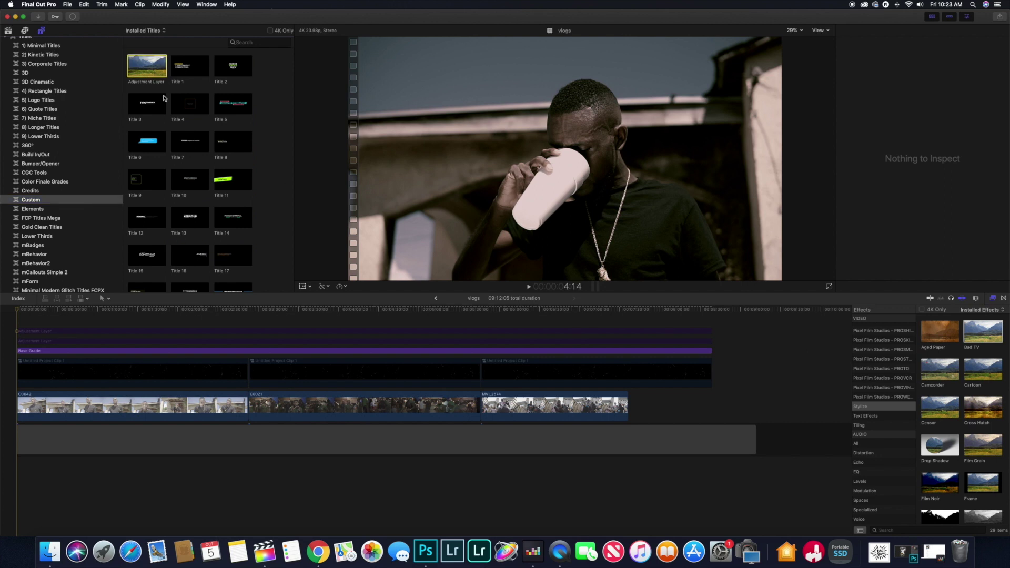
left_click_drag(147, 68, 27, 327)
left_click(30, 322)
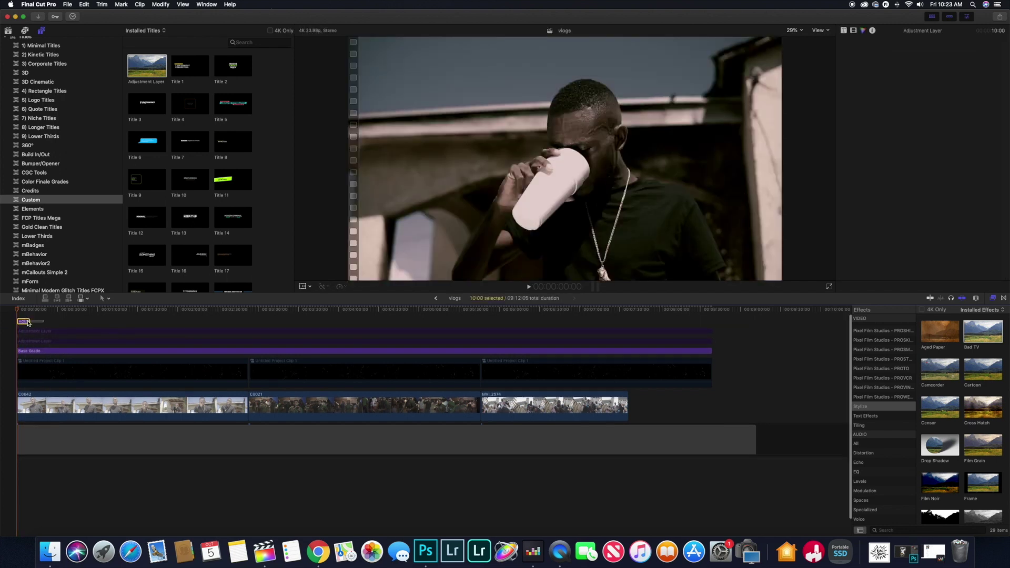
left_click_drag(32, 321, 692, 345)
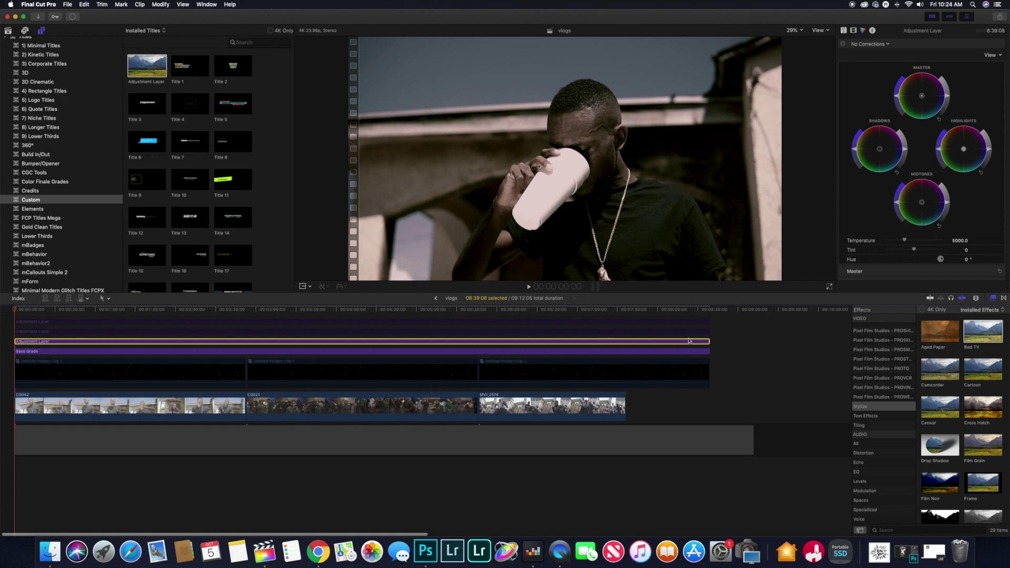
- Position the adjustment layer in the lane directly above Base Grade
left_click(705, 344)
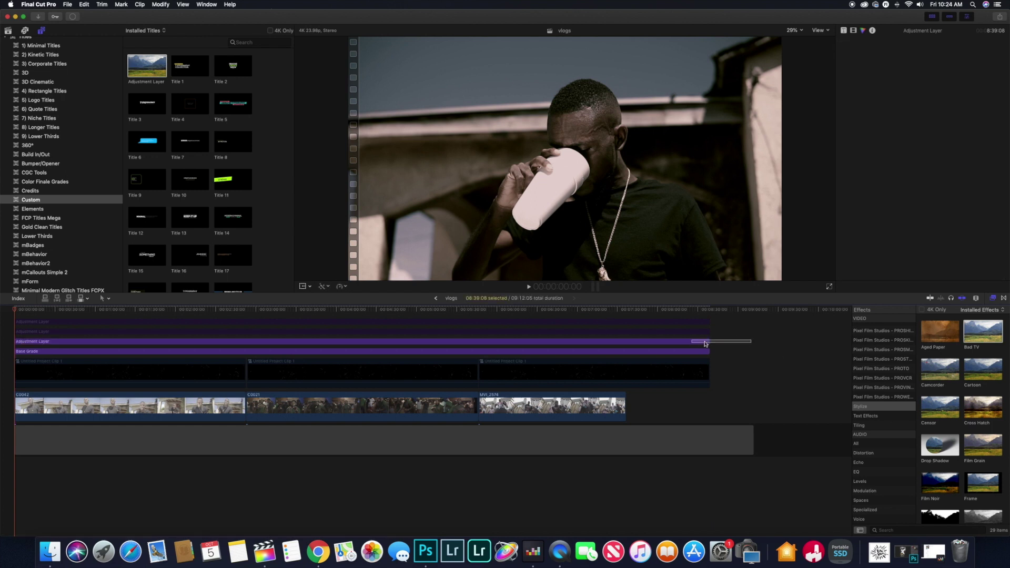
left_click_drag(699, 342, 700, 338)
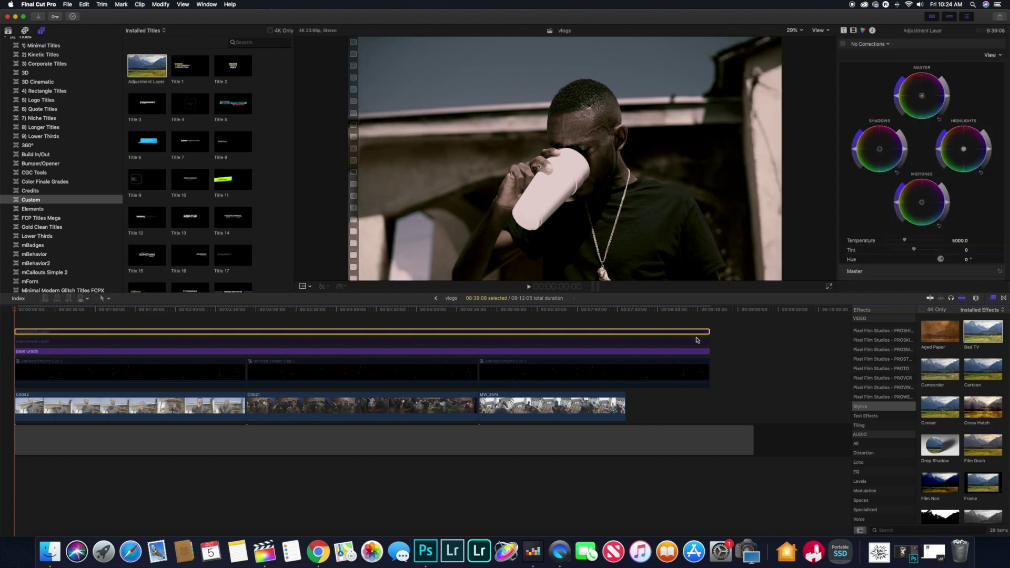
left_click_drag(698, 340, 695, 342)
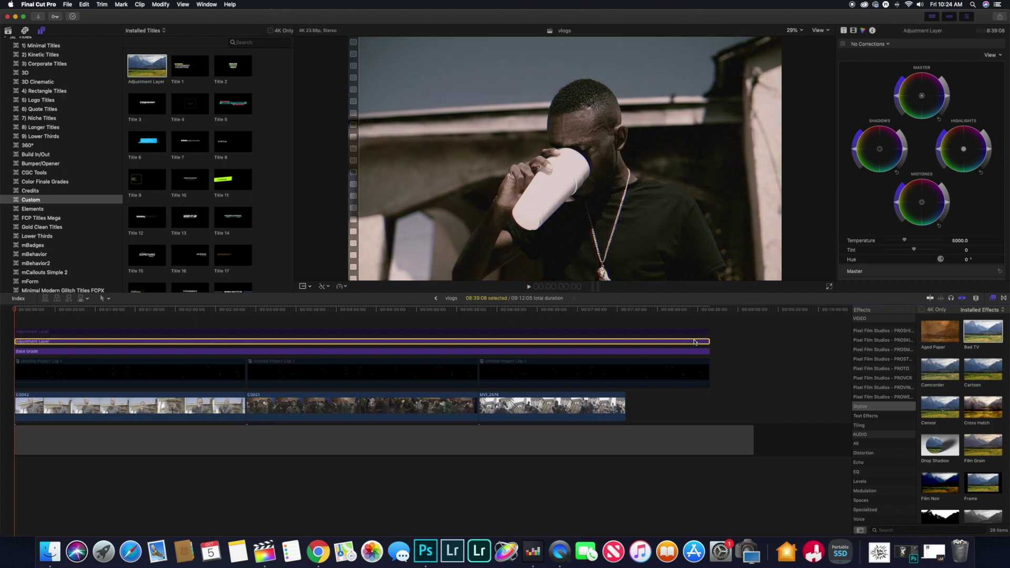
left_click(855, 32)
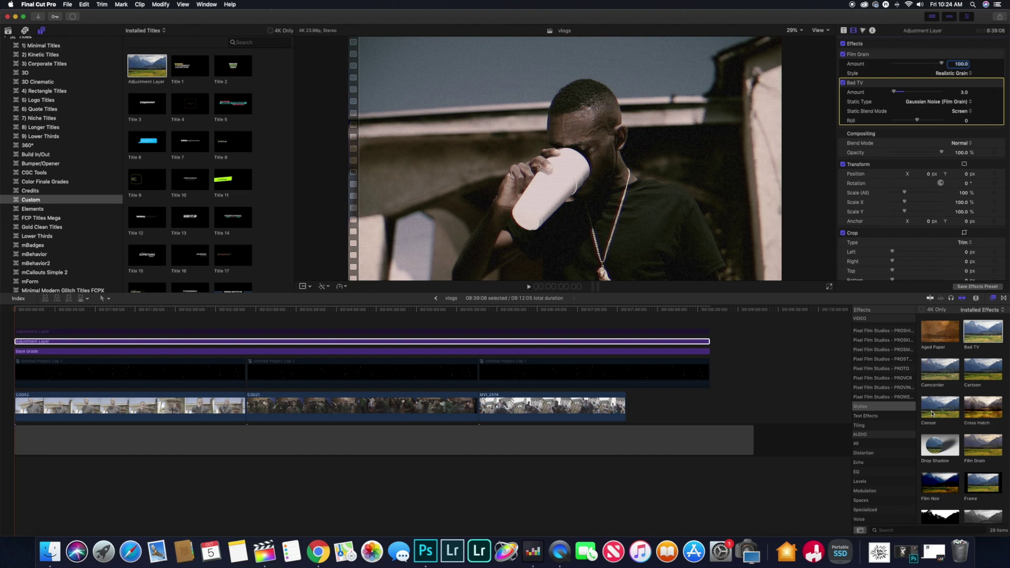
- Play back a section of the edit to preview the effects
scroll(932, 414, "up", 2)
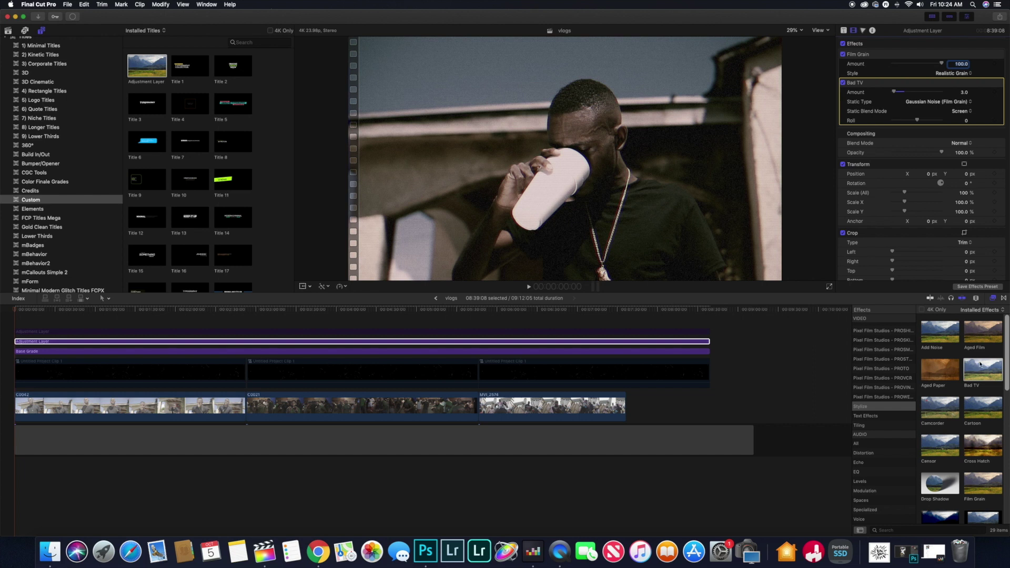
left_click(82, 315)
key("space")
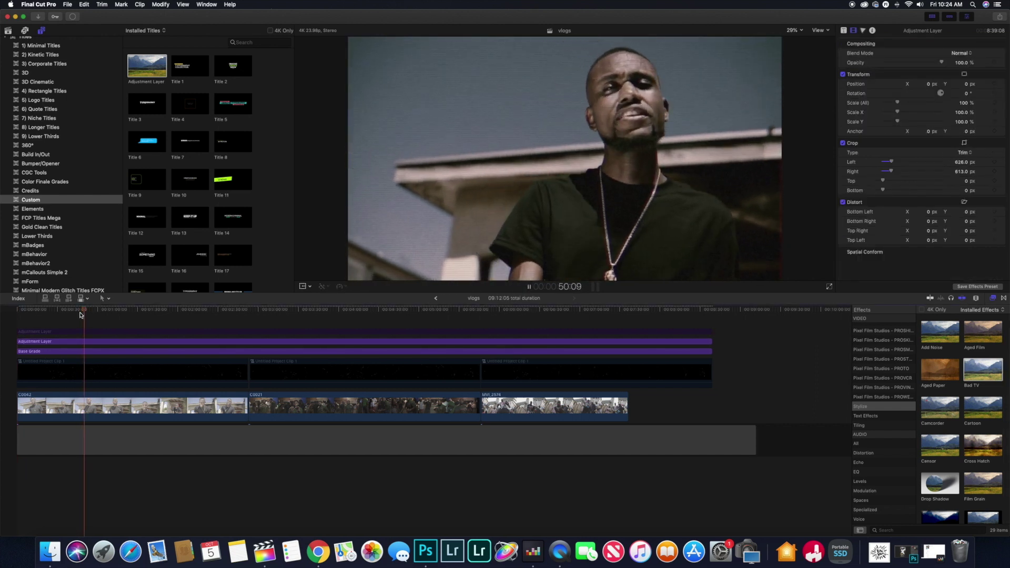
key("space")
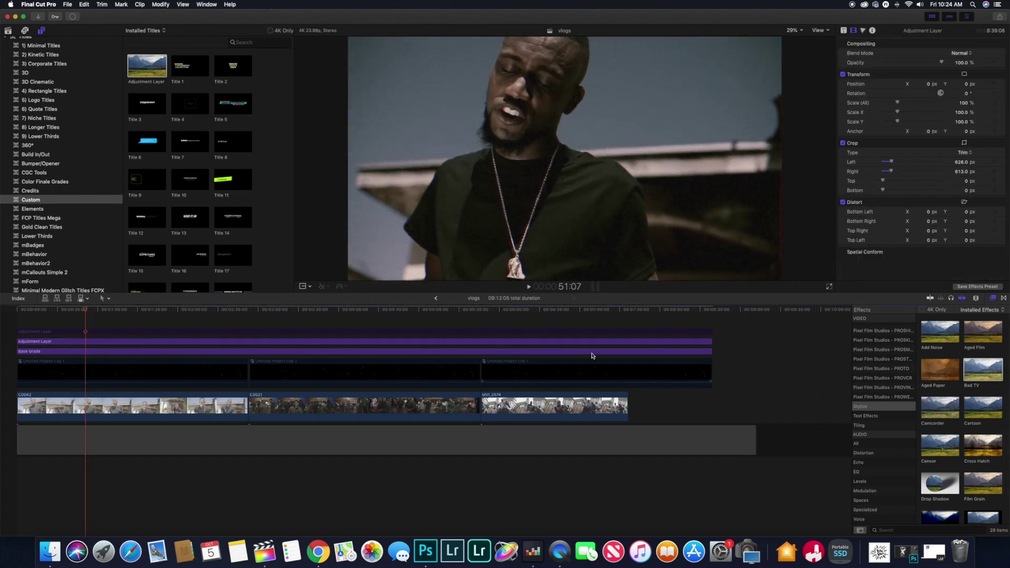
- Review the adjustment layer's Film Grain 100 and Bad TV 3.0 settings
left_click(429, 341)
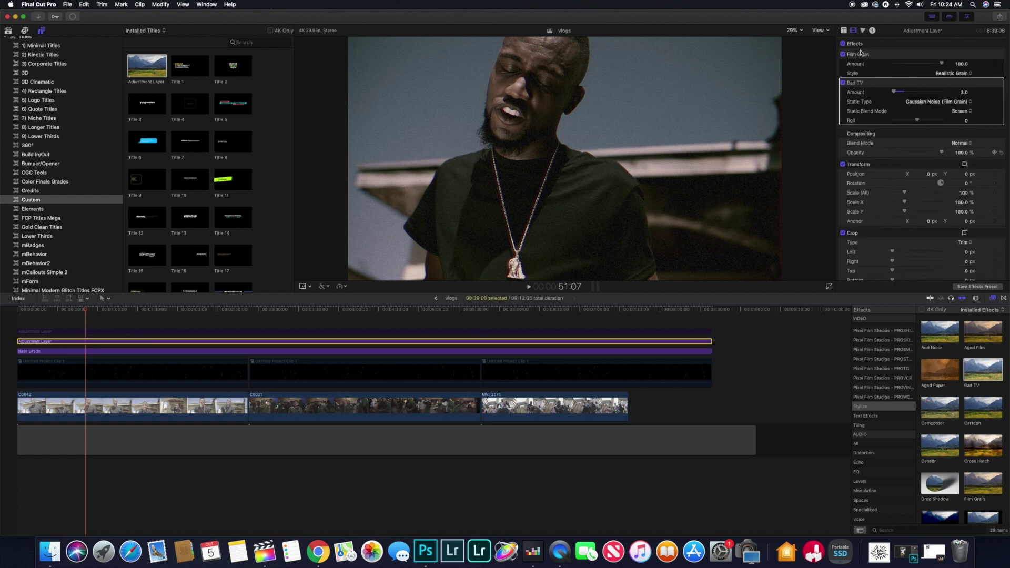
scroll(921, 91, "down", 1)
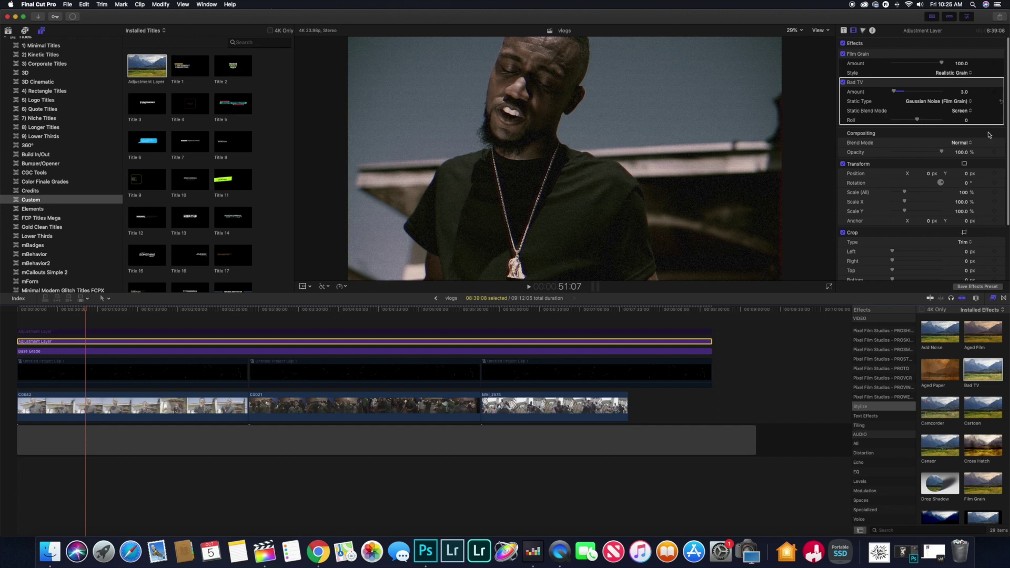
left_click(899, 57)
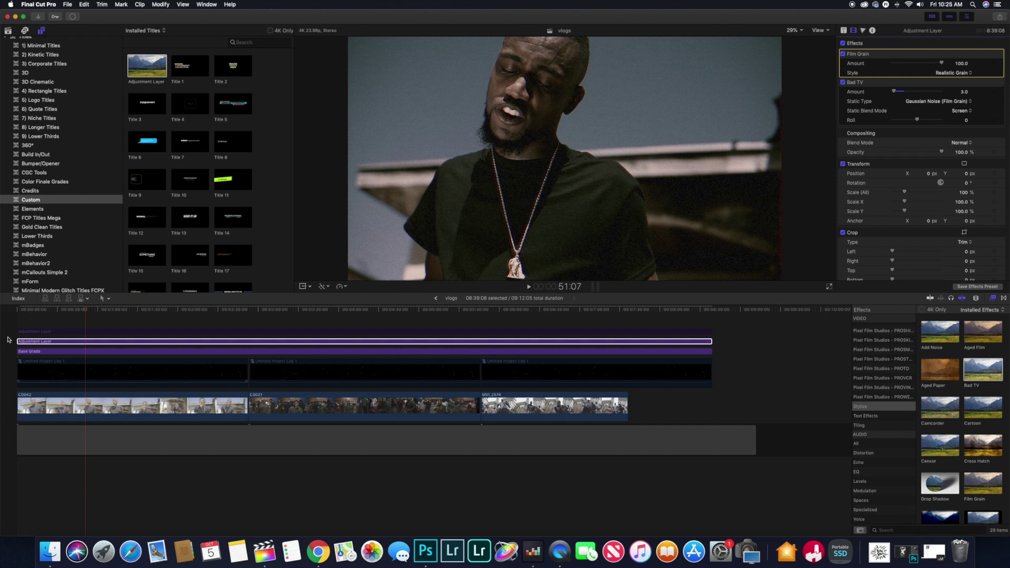
- Play back the edit and select the top adjustment layer on a close-up frame
left_click(22, 323)
key("space")
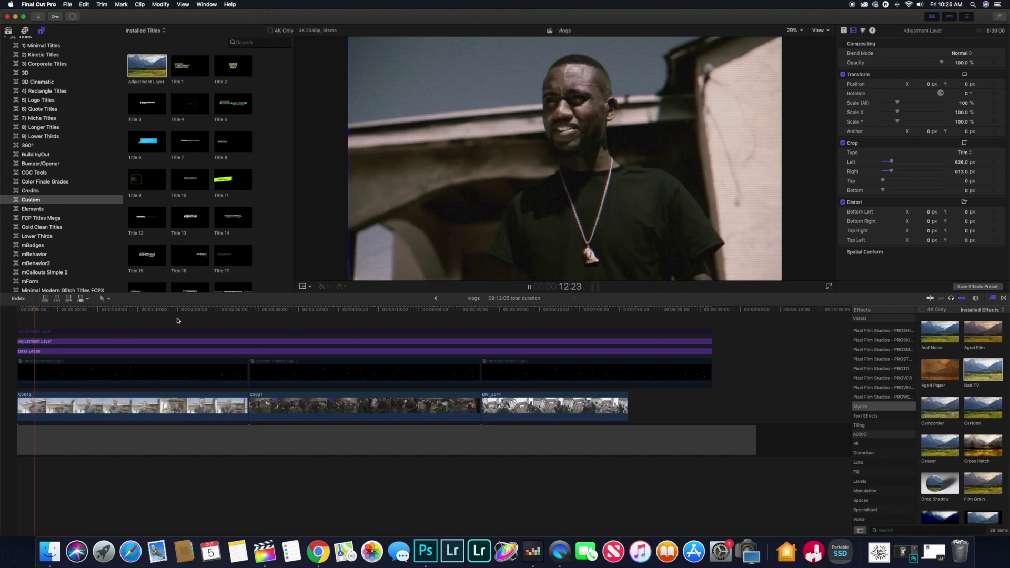
key("space")
left_click(186, 330)
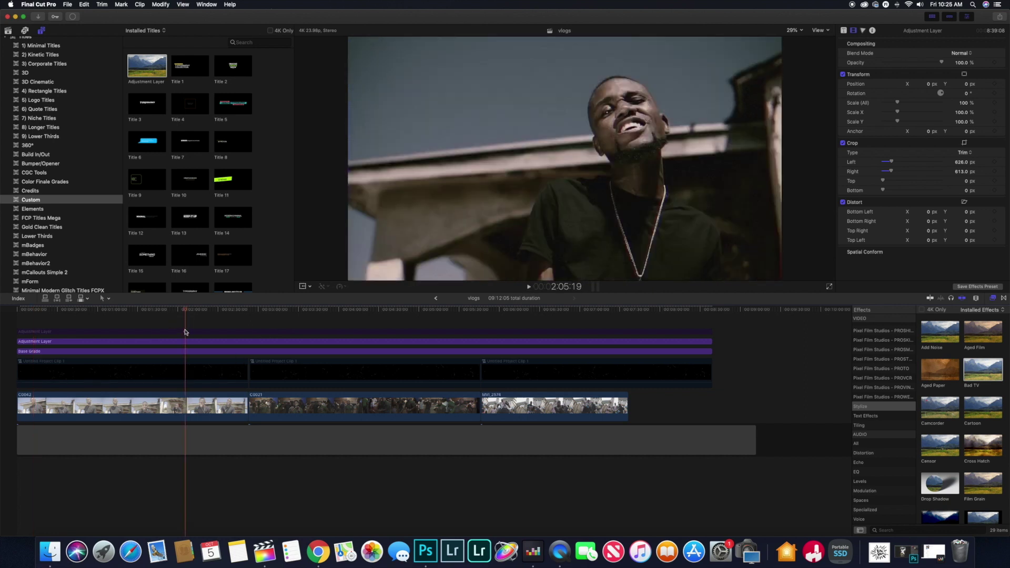
left_click(181, 332)
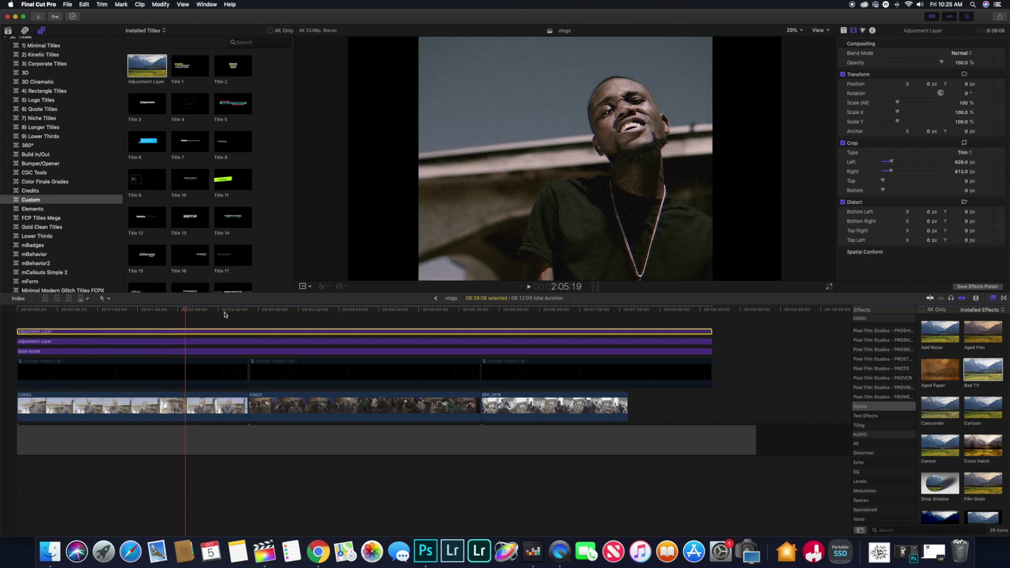
mouse_move(185, 314)
left_mouse_down()
mouse_move(262, 314)
mouse_move(196, 317)
left_mouse_up()
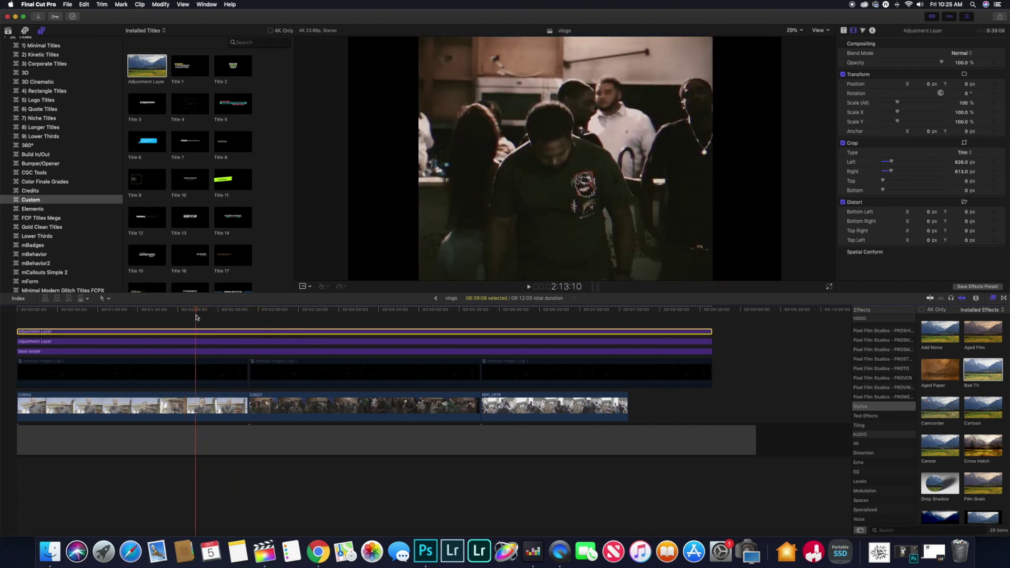
key("space")
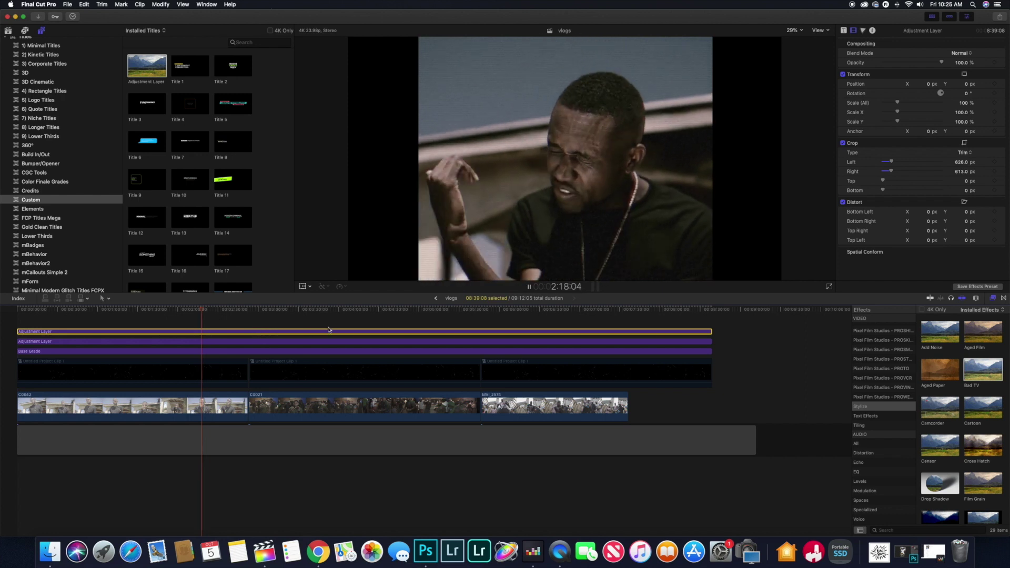
key("space")
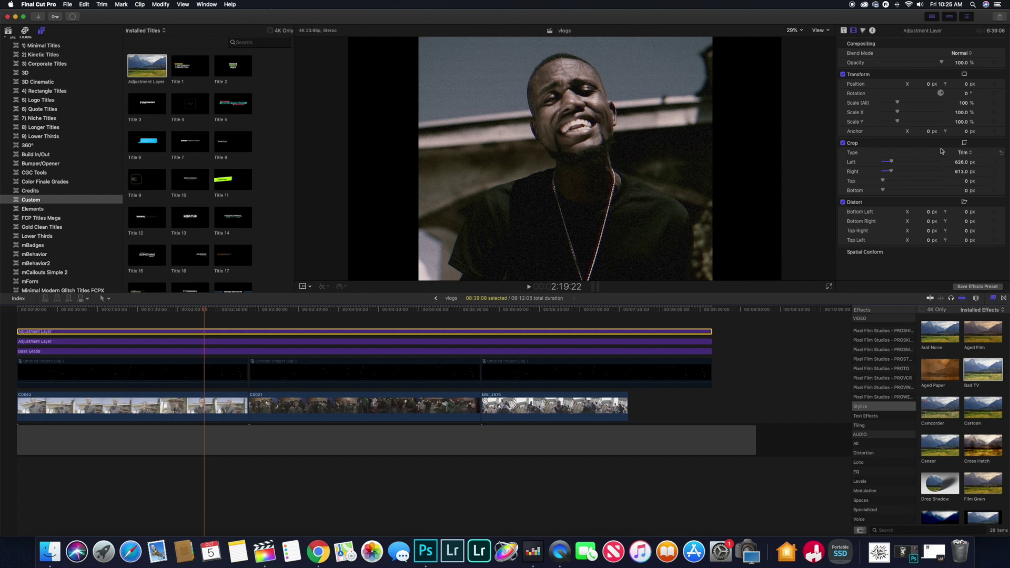
- Crop the top adjustment layer's sides to Left 655 px and Right 697 px
left_click(881, 148)
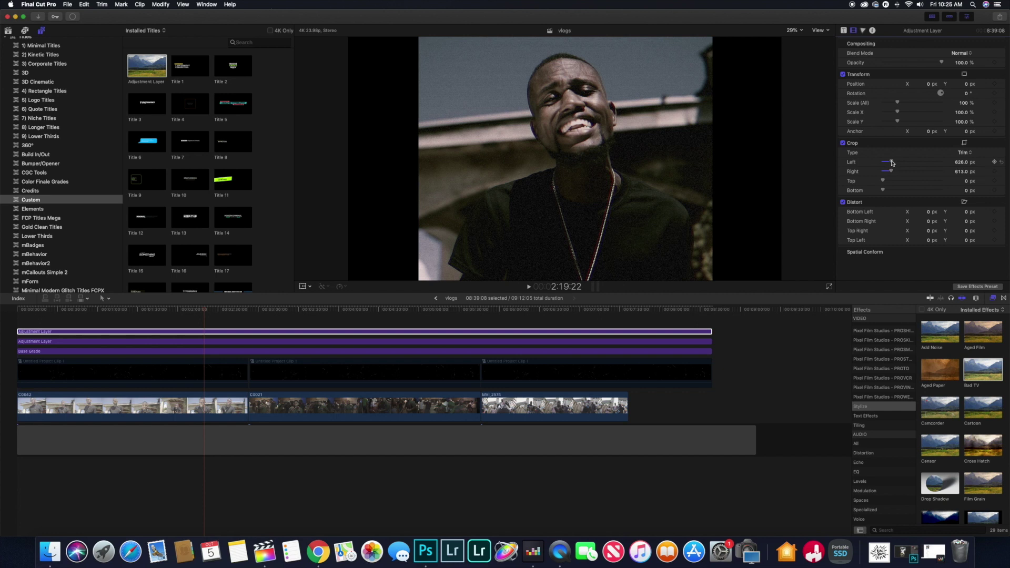
left_click_drag(892, 164, 892, 164)
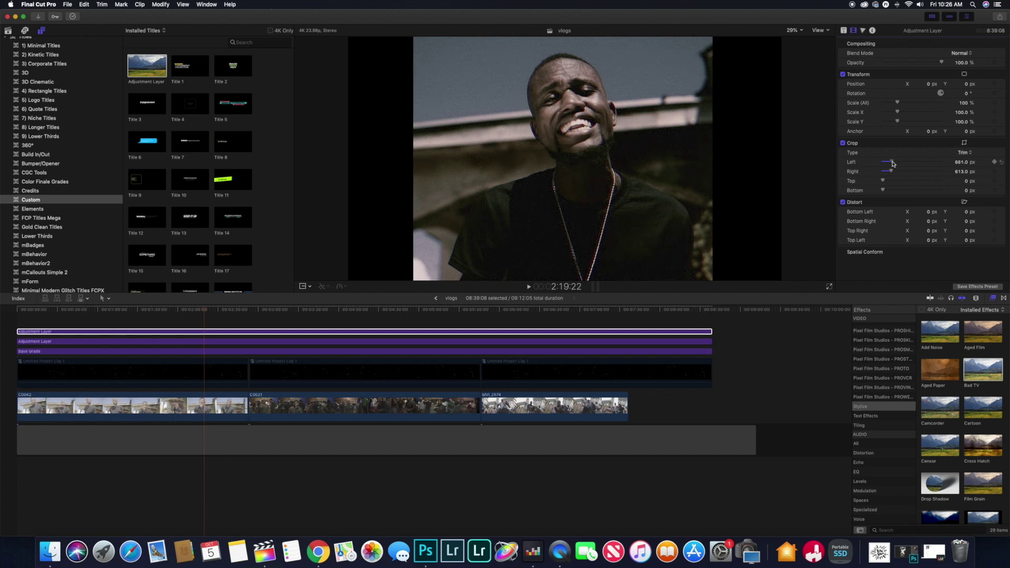
left_click_drag(893, 163, 894, 163)
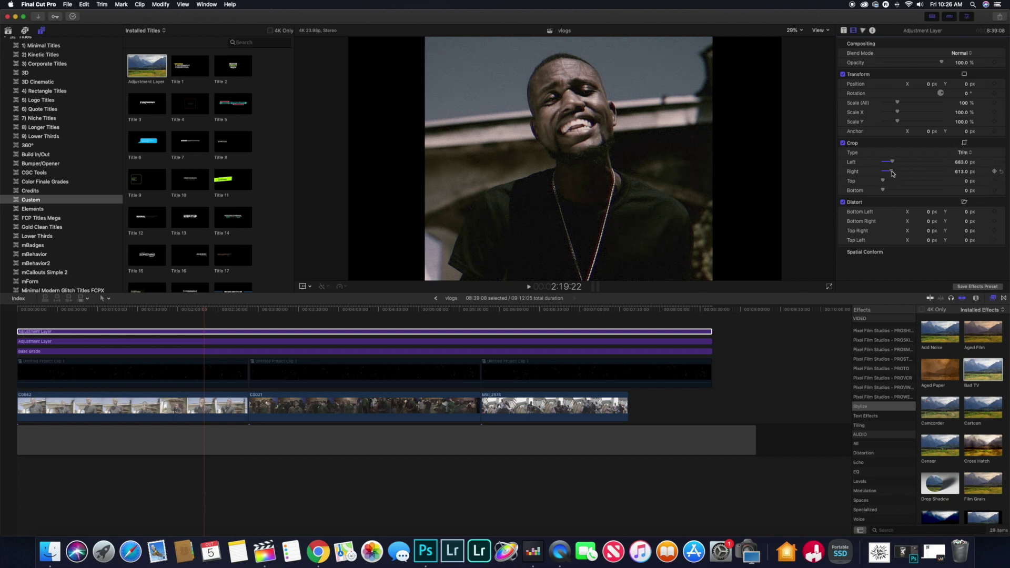
left_click_drag(893, 174, 893, 174)
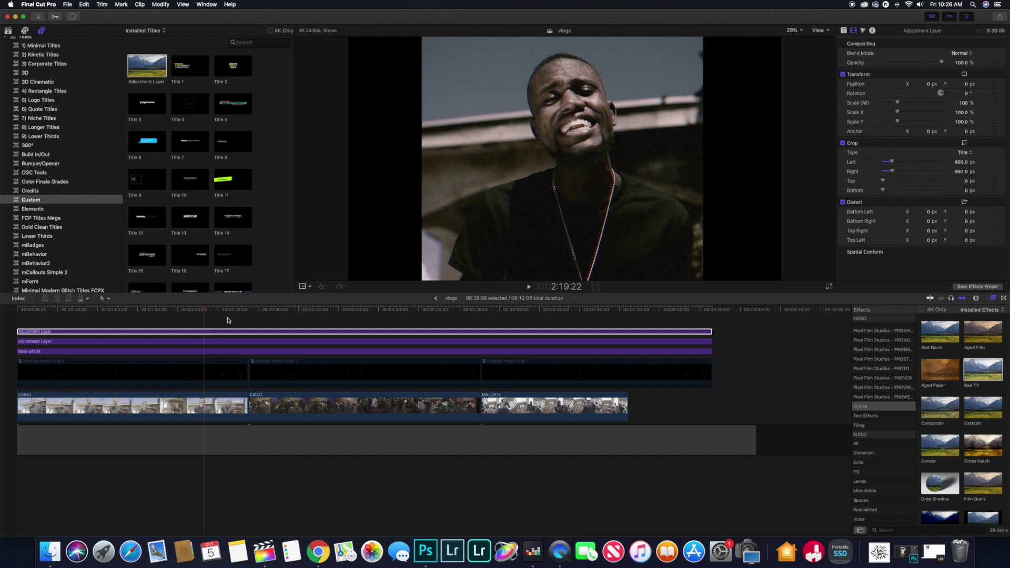
- Play back from around 1:52 to check the cropped side borders
left_click(233, 314)
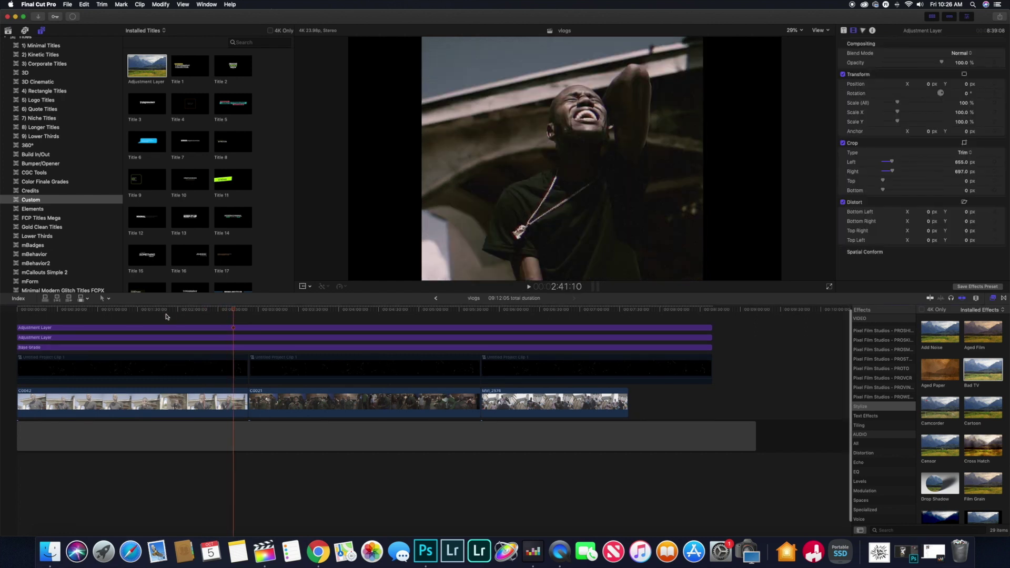
left_click(167, 313)
key("space")
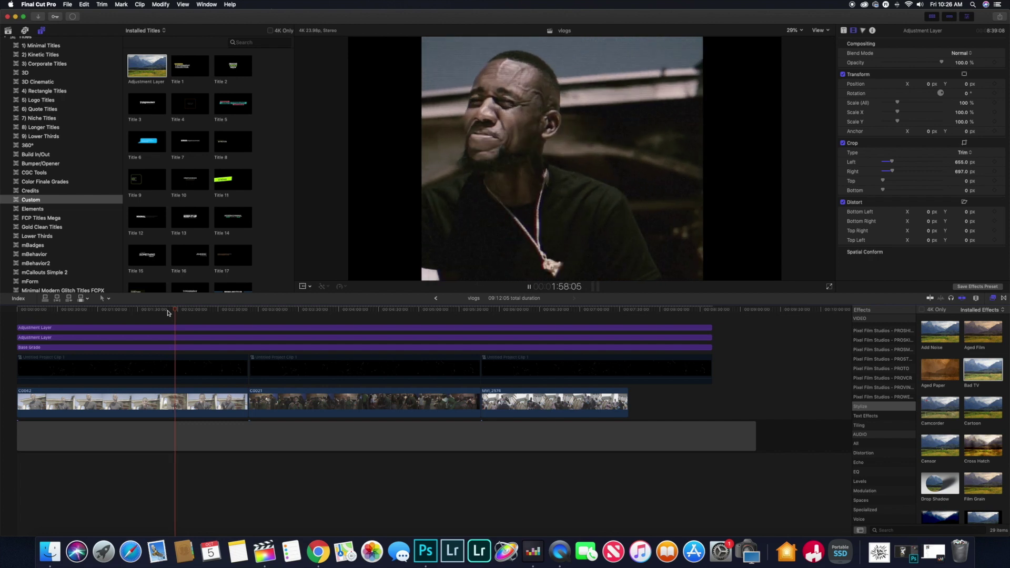
scroll(167, 313, "right", 2)
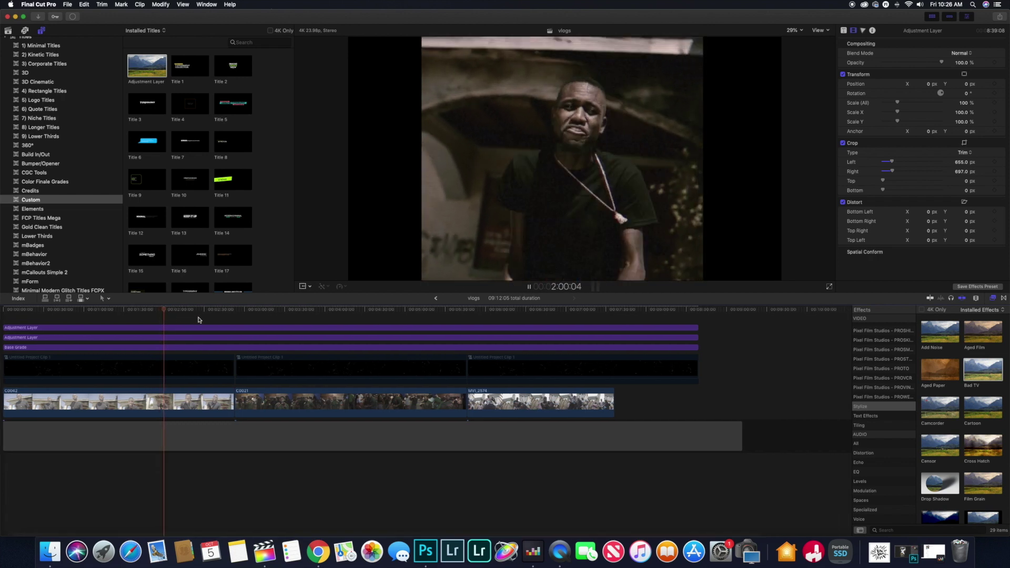
key("space")
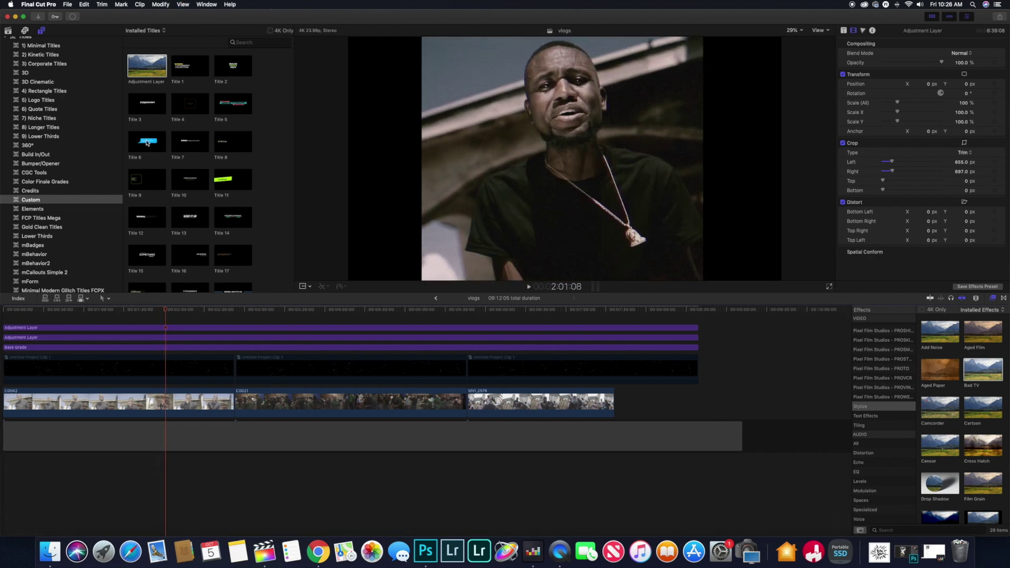
left_click(9, 31)
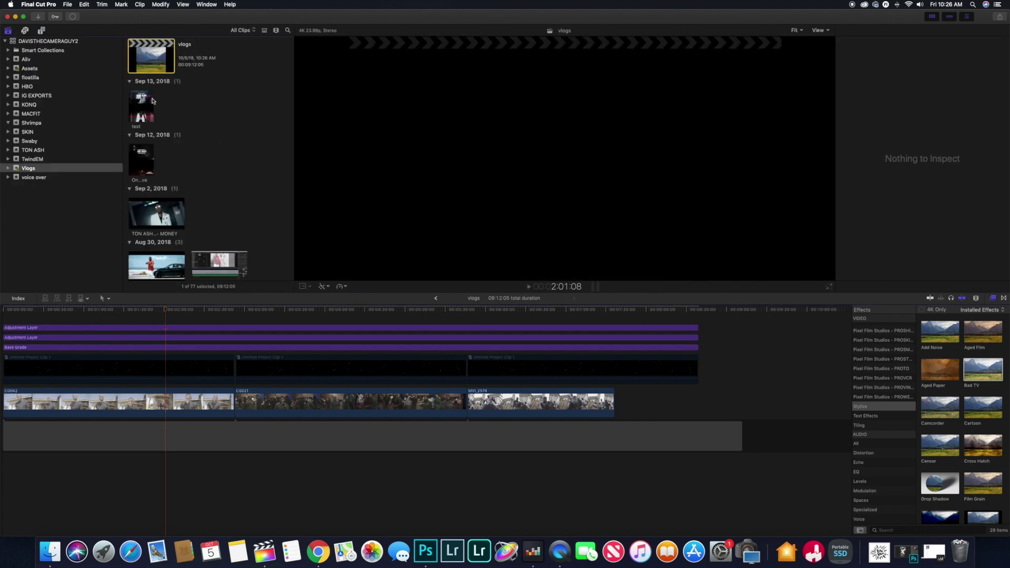
scroll(202, 185, "down", 15)
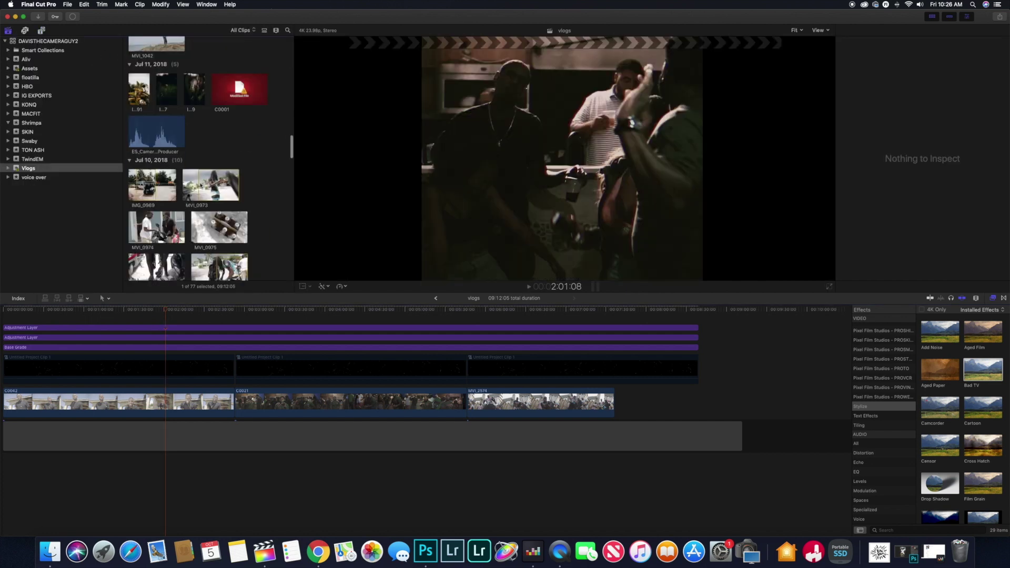
scroll(200, 185, "down", 15)
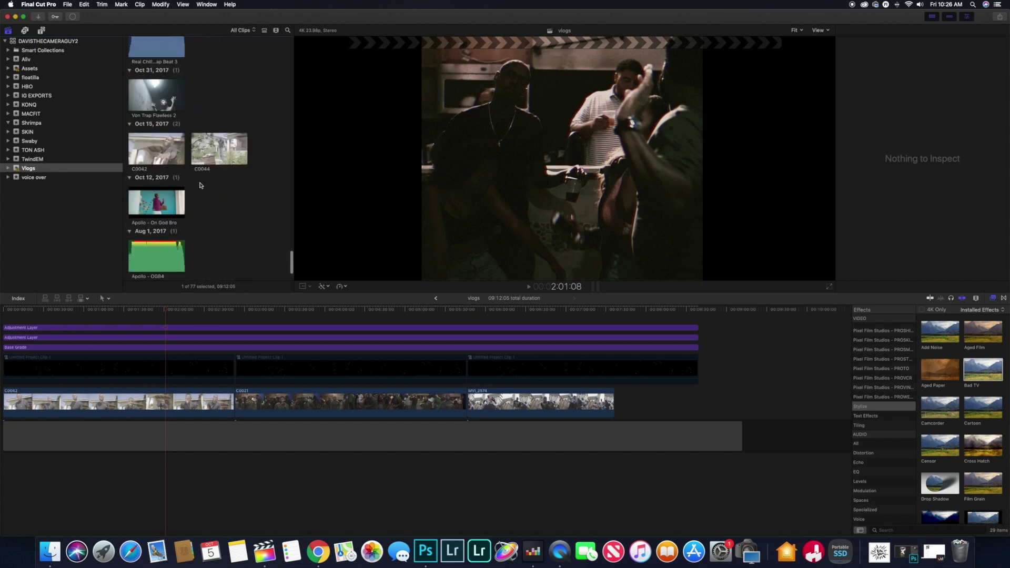
scroll(200, 186, "up", 15)
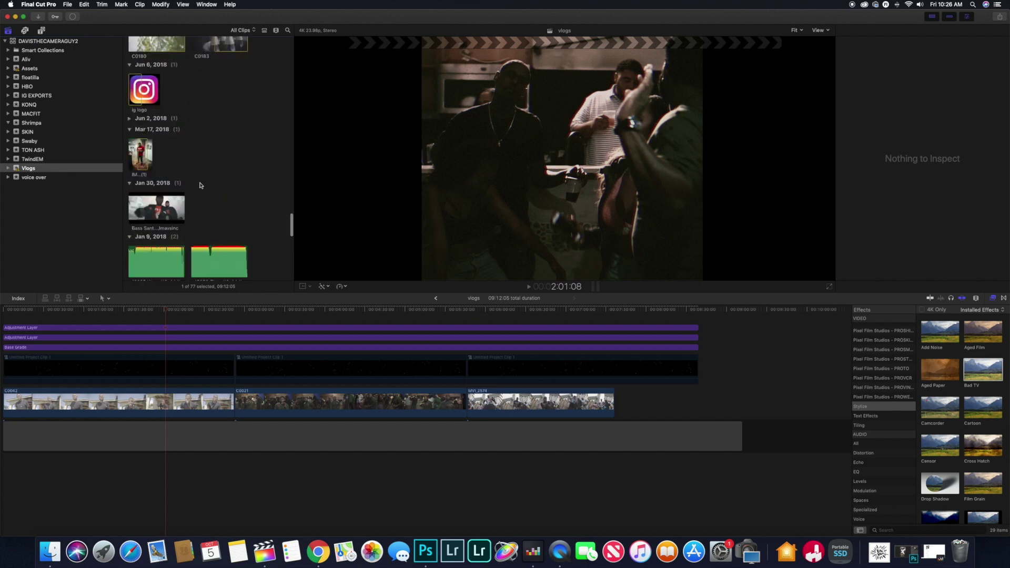
scroll(200, 185, "up", 10)
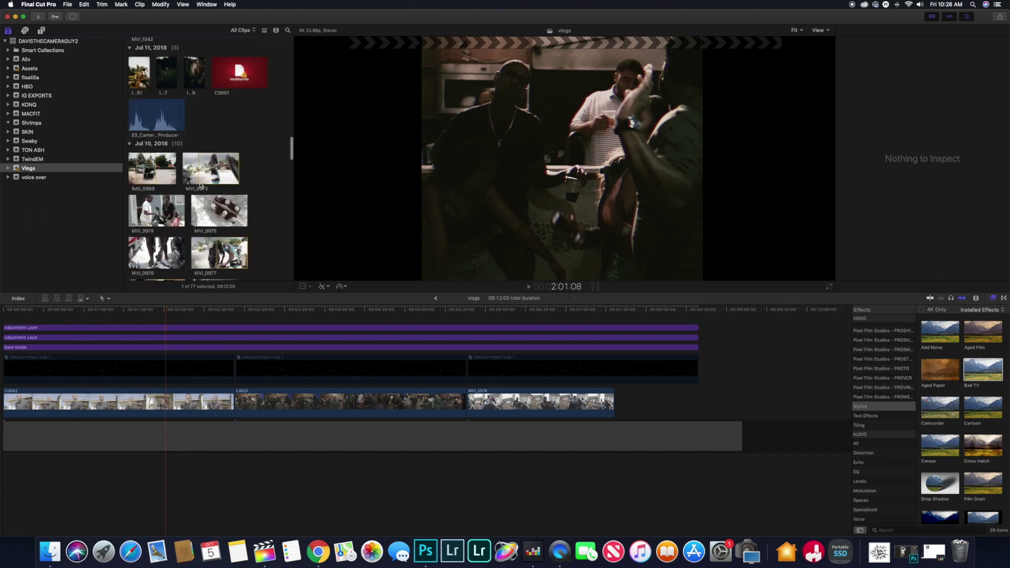
scroll(200, 185, "up", 10)
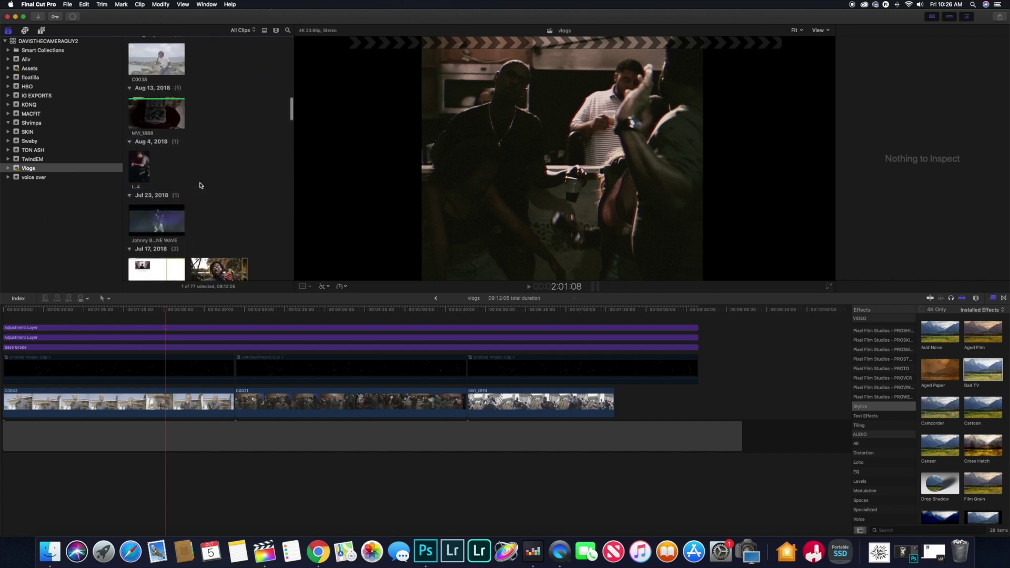
scroll(199, 185, "up", 10)
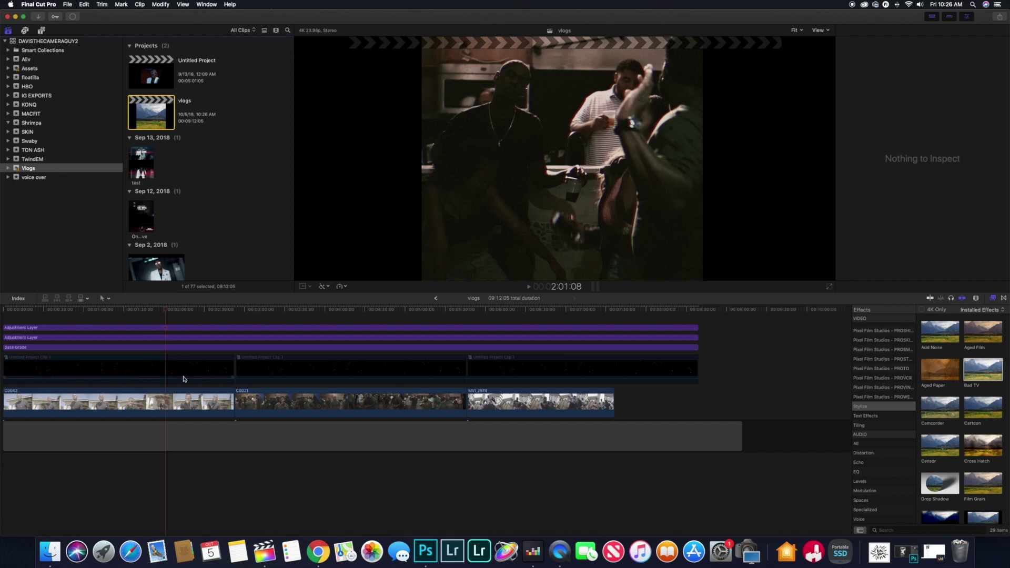
- Toggle the top adjustment layer off and on to compare the grunge overlay
left_click(162, 372)
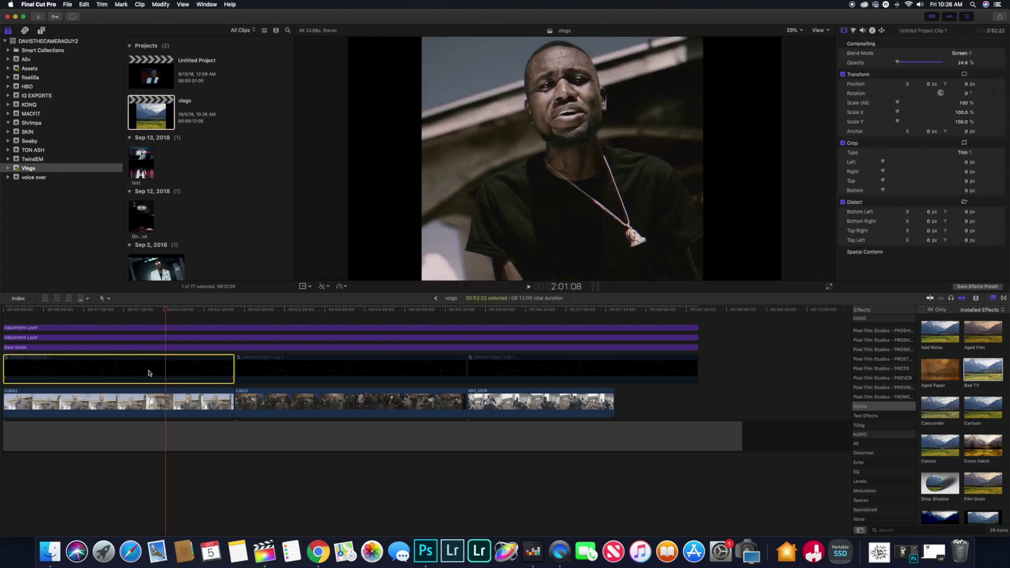
left_click(104, 320)
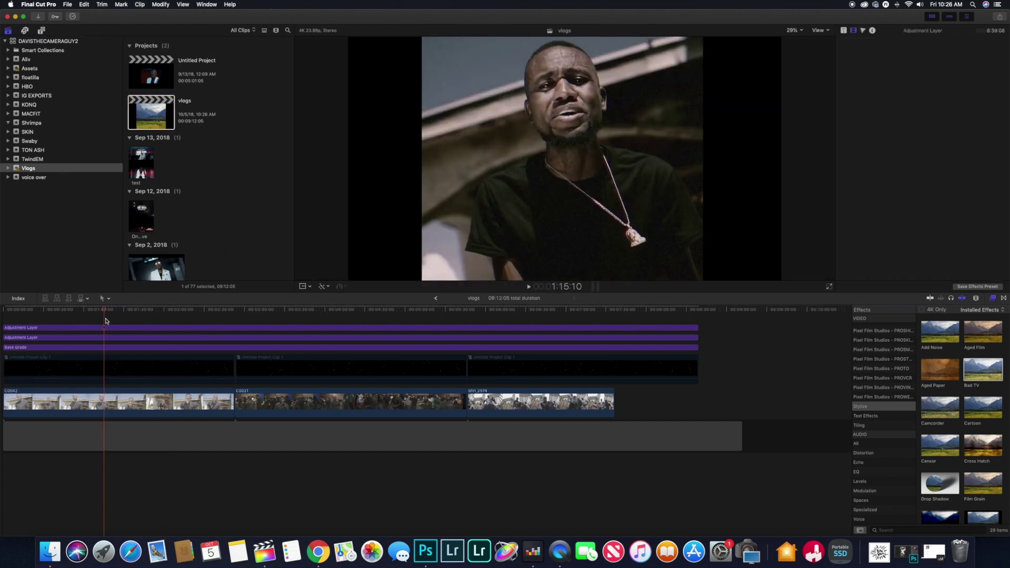
key("v")
left_click(115, 332)
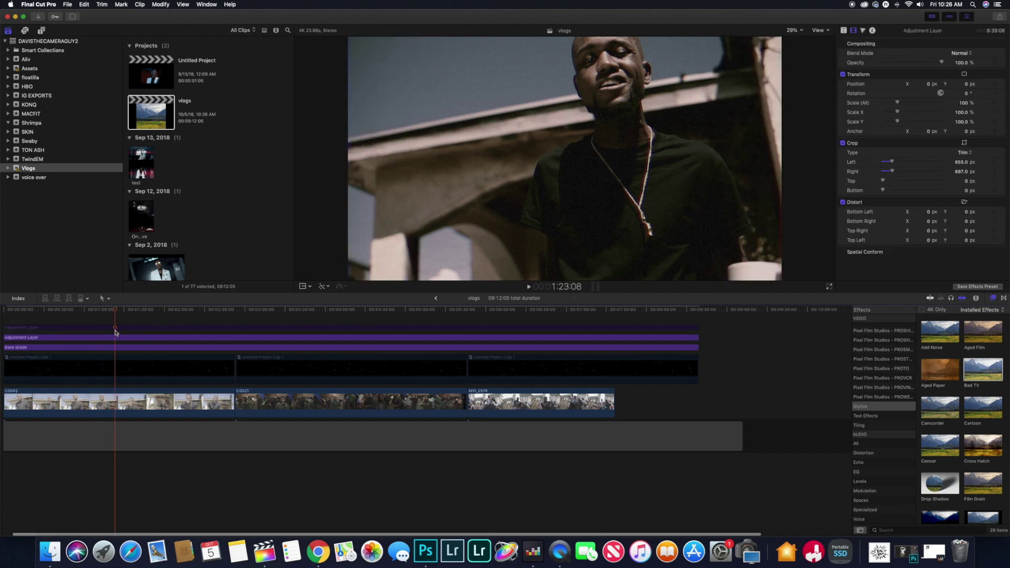
key("v")
- Raise the first grunge overlay's opacity to 100% and preview it
left_click(47, 368)
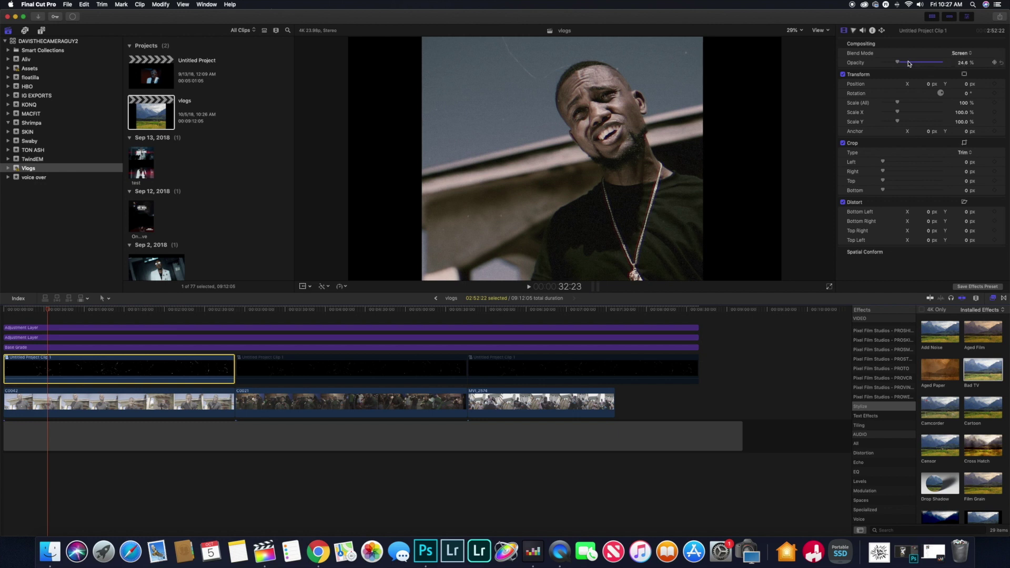
left_click_drag(972, 64, 948, 64)
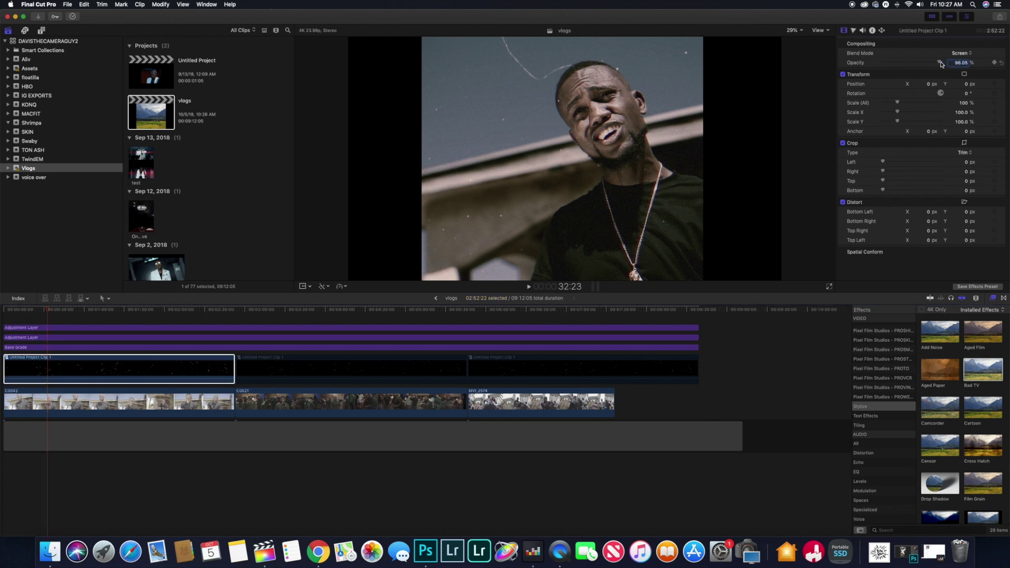
left_click(19, 316)
key("space")
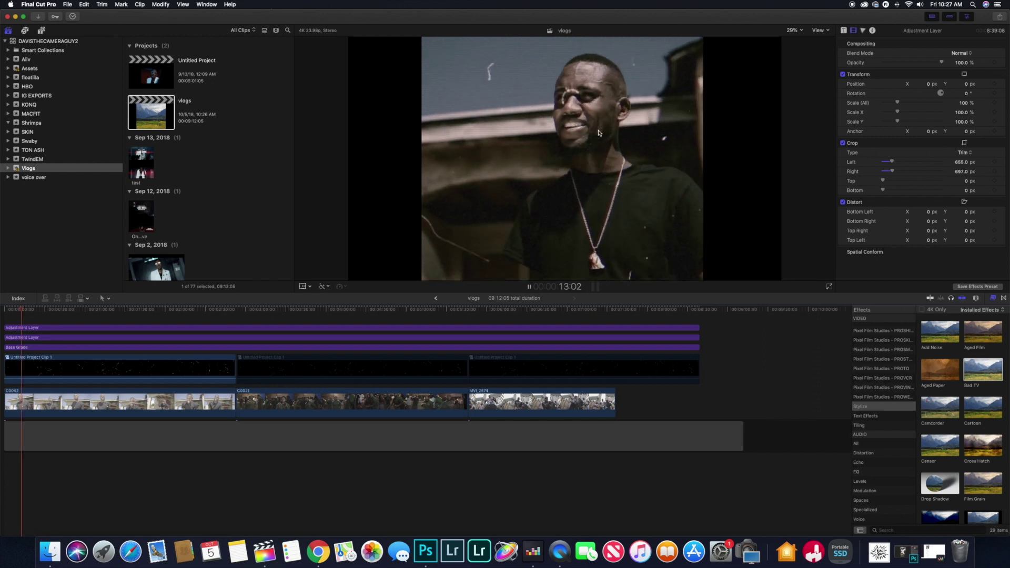
key("space")
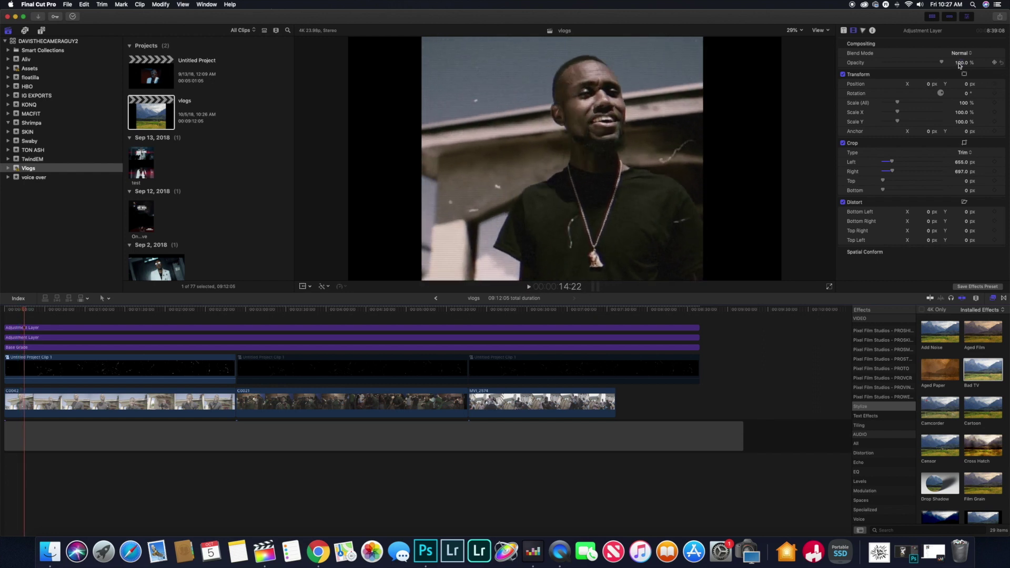
- Try 24% opacity on the adjustment layer, then restore it to 100%
left_click(960, 63)
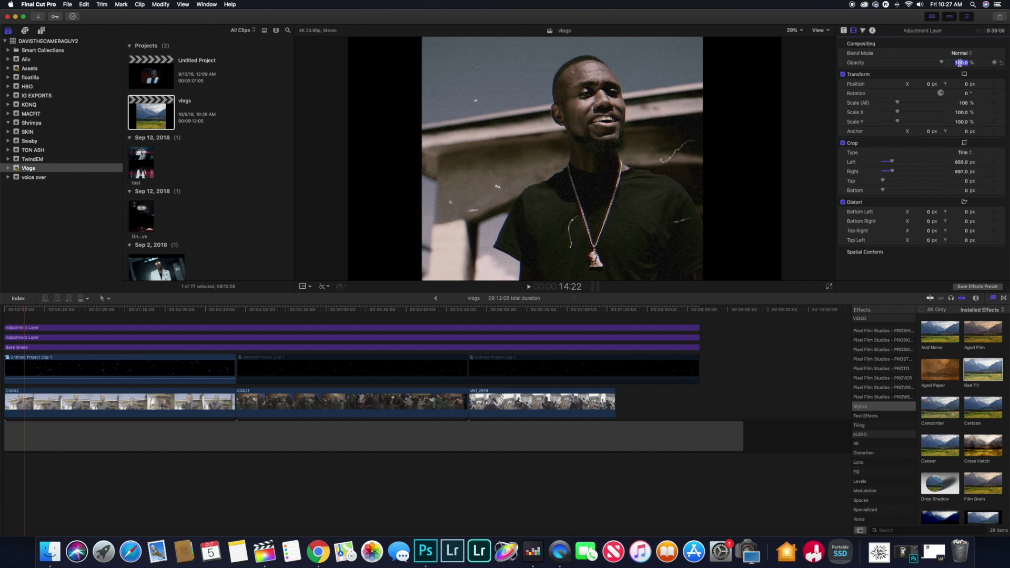
type("24")
key("Return")
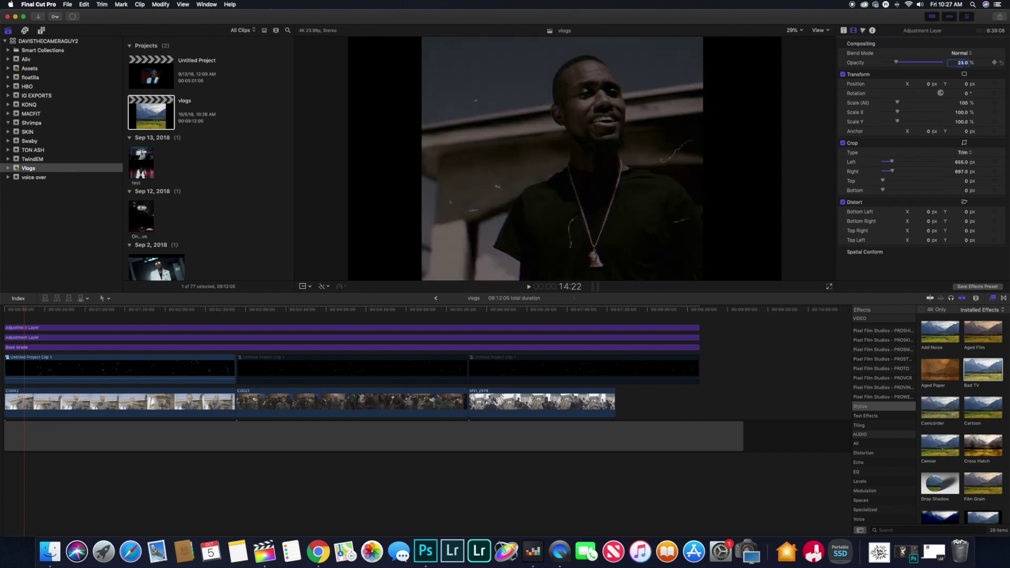
left_click(73, 327)
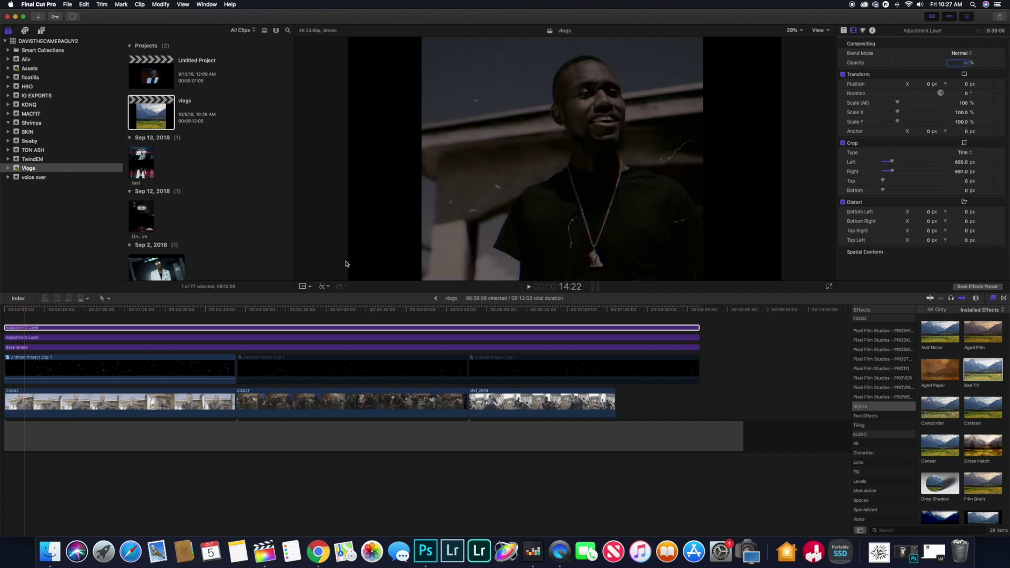
left_click(68, 371)
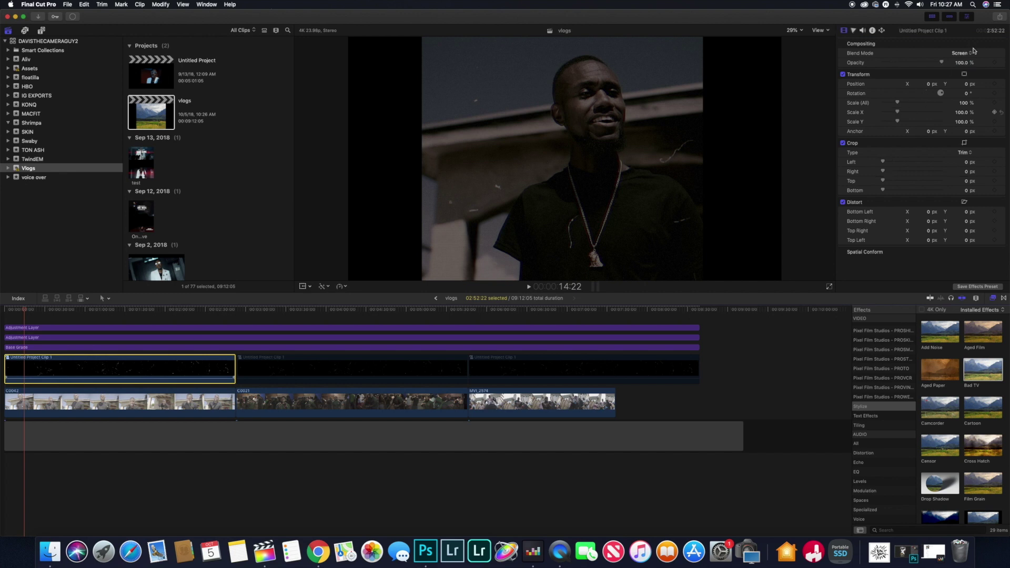
key("super+Up")
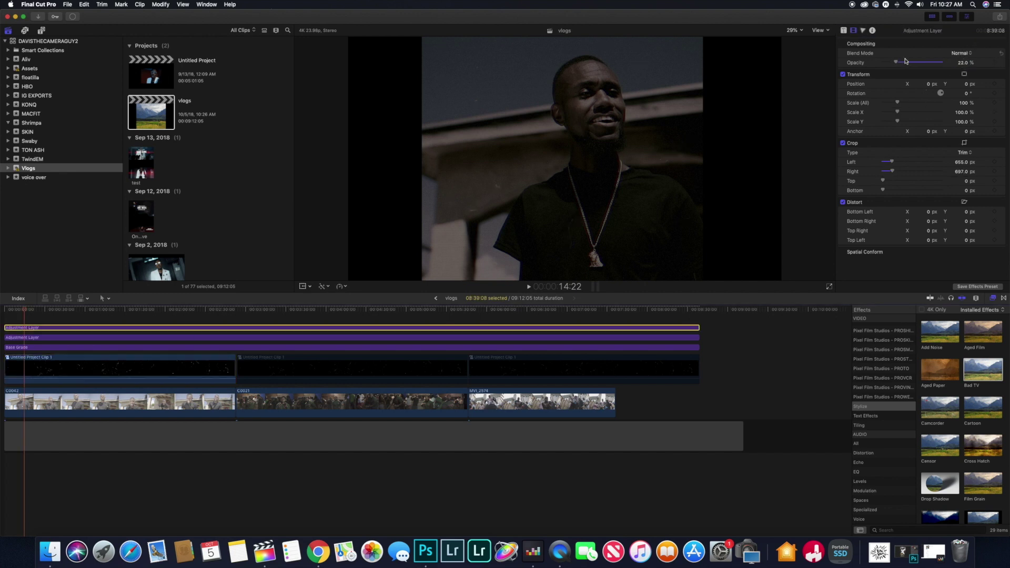
left_click_drag(953, 62, 952, 62)
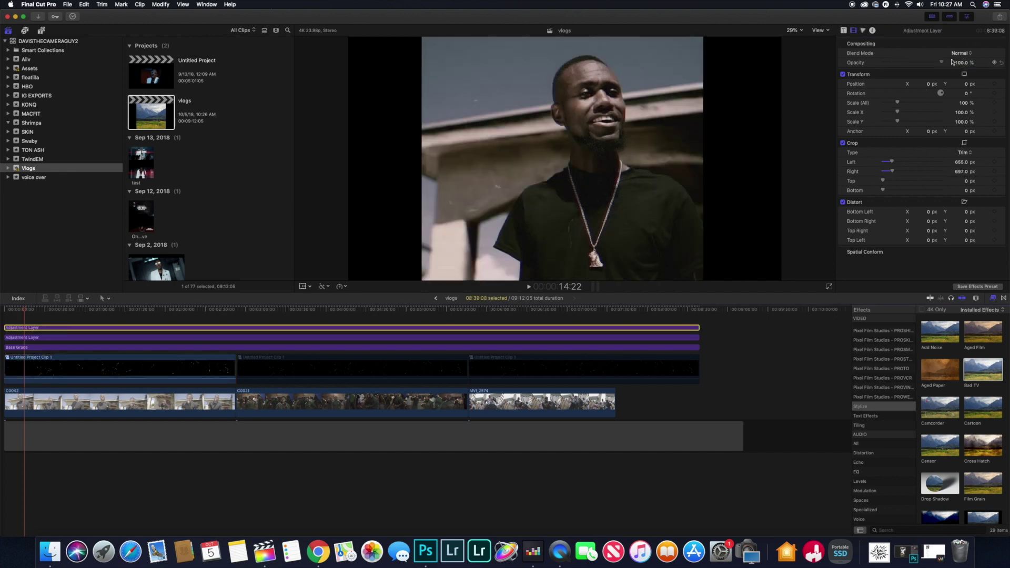
scroll(2, 314, "left", 2)
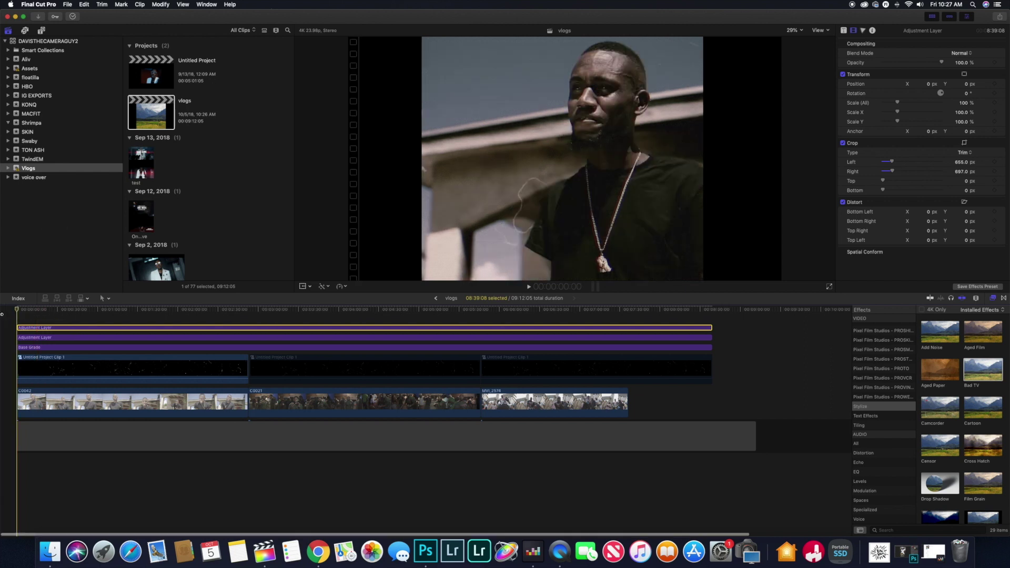
key("Home")
key("space")
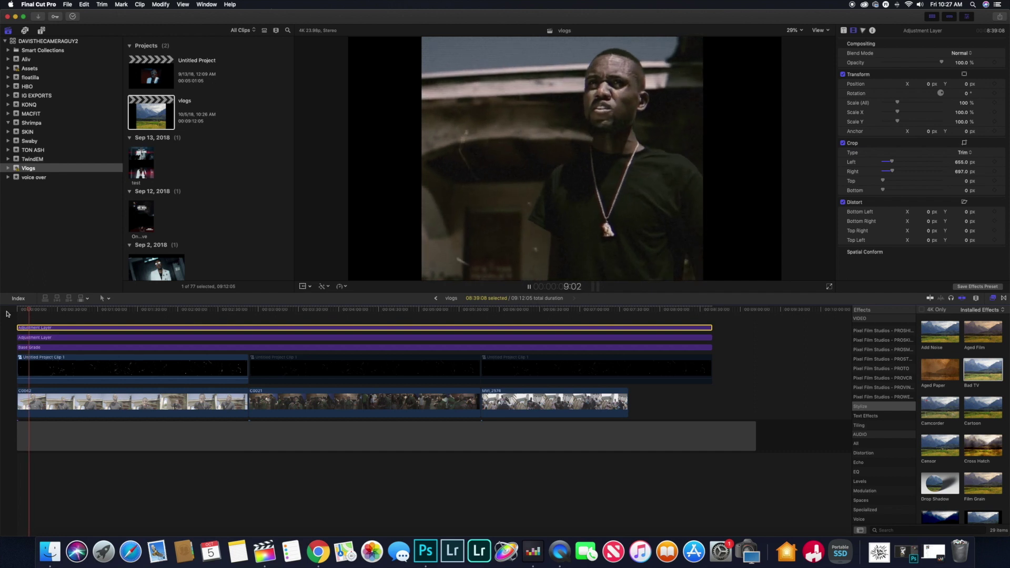
left_click(307, 360)
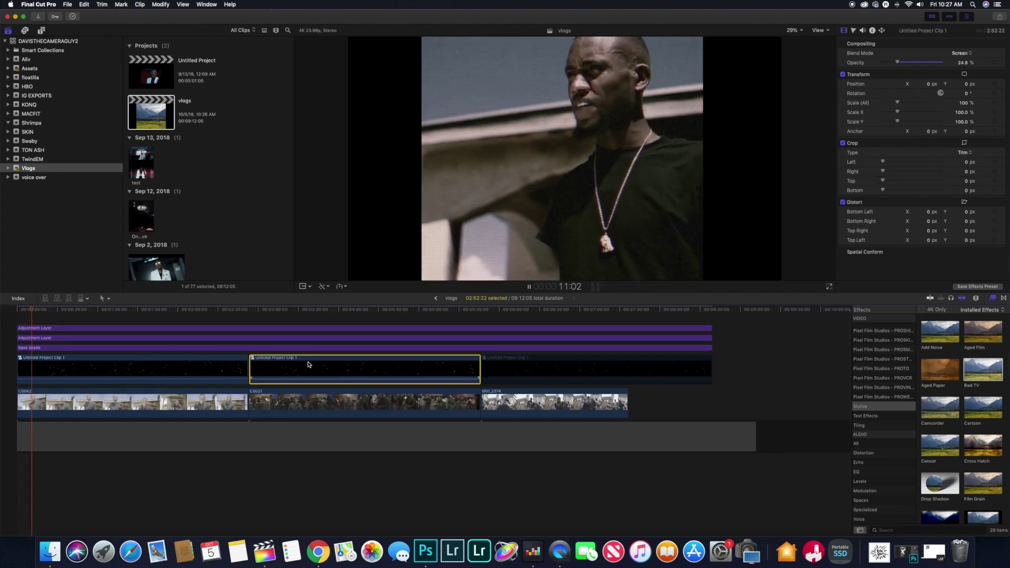
left_click(505, 375)
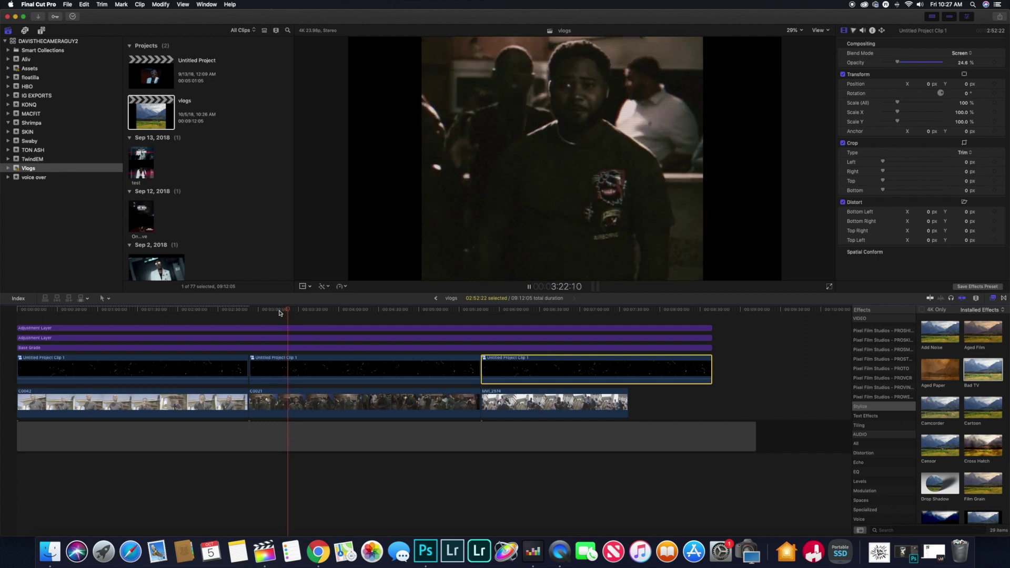
left_click(532, 316)
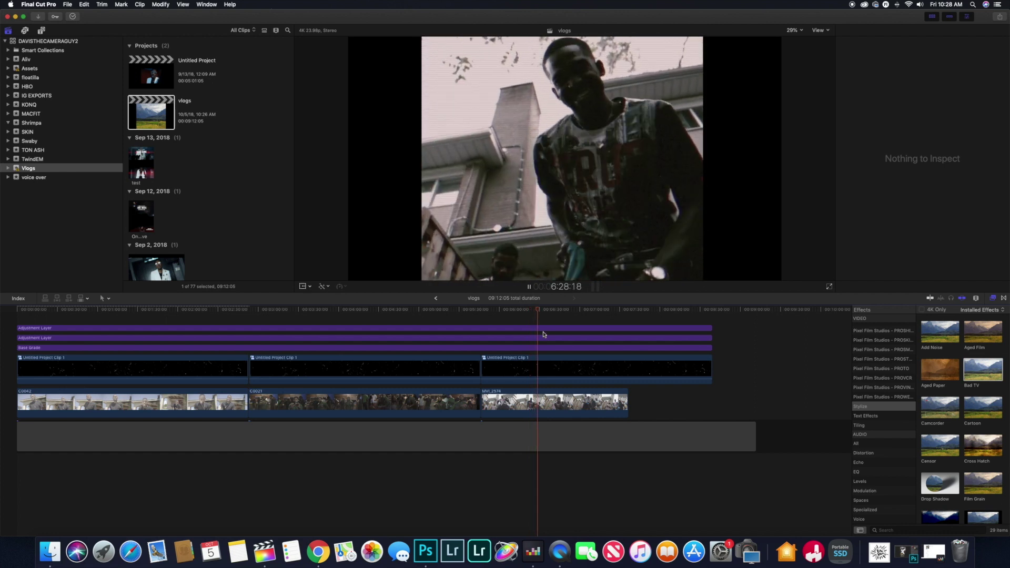
- Trim the last grunge overlay's end to line up with the end of MVI_2574
left_click(627, 404)
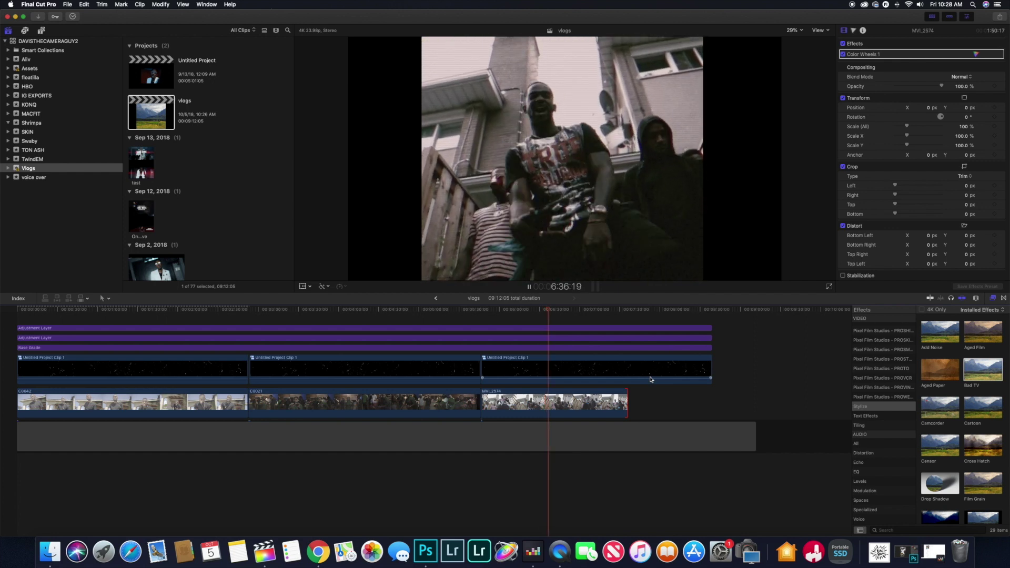
key("space")
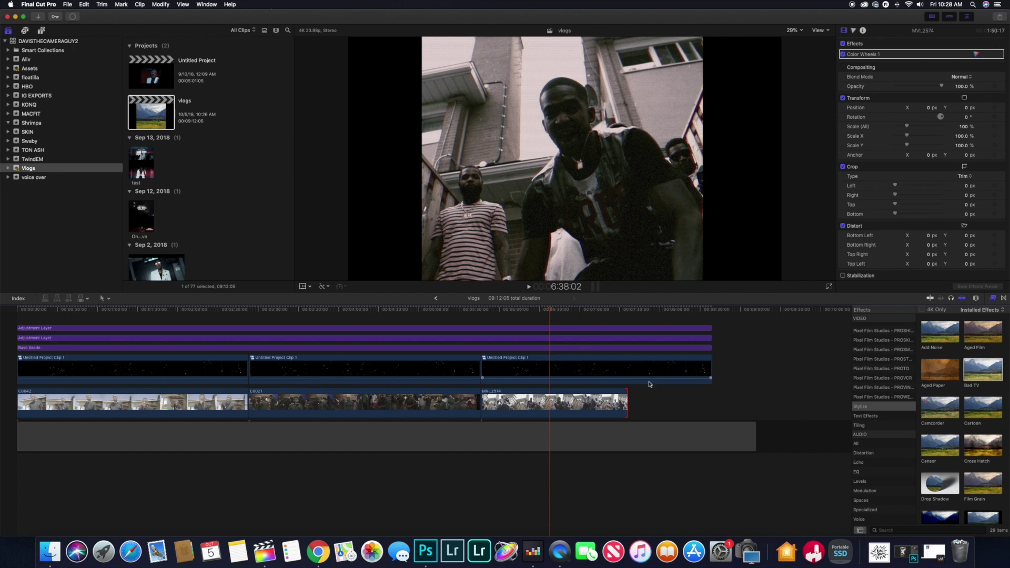
left_click(710, 370)
left_click_drag(627, 374, 628, 375)
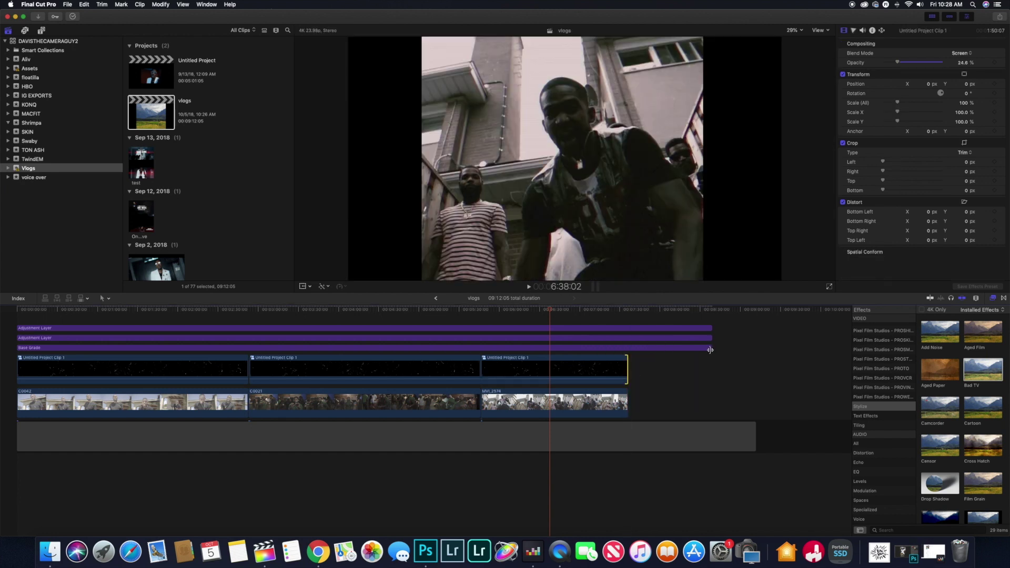